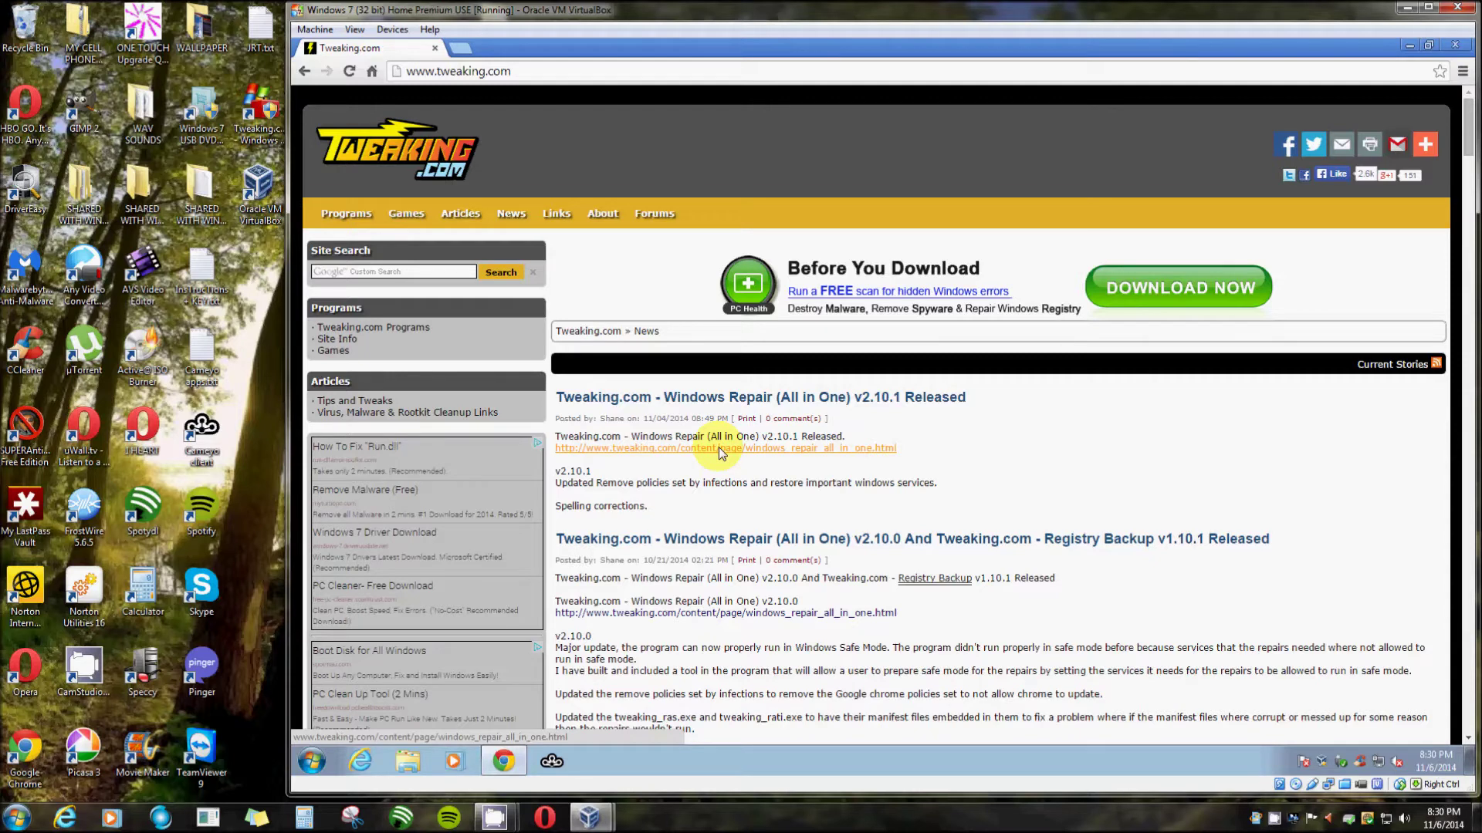
# Follow the Windows Repair link on the Tweaking.com v2.10.1 release news post.
pyautogui.click(710, 452)
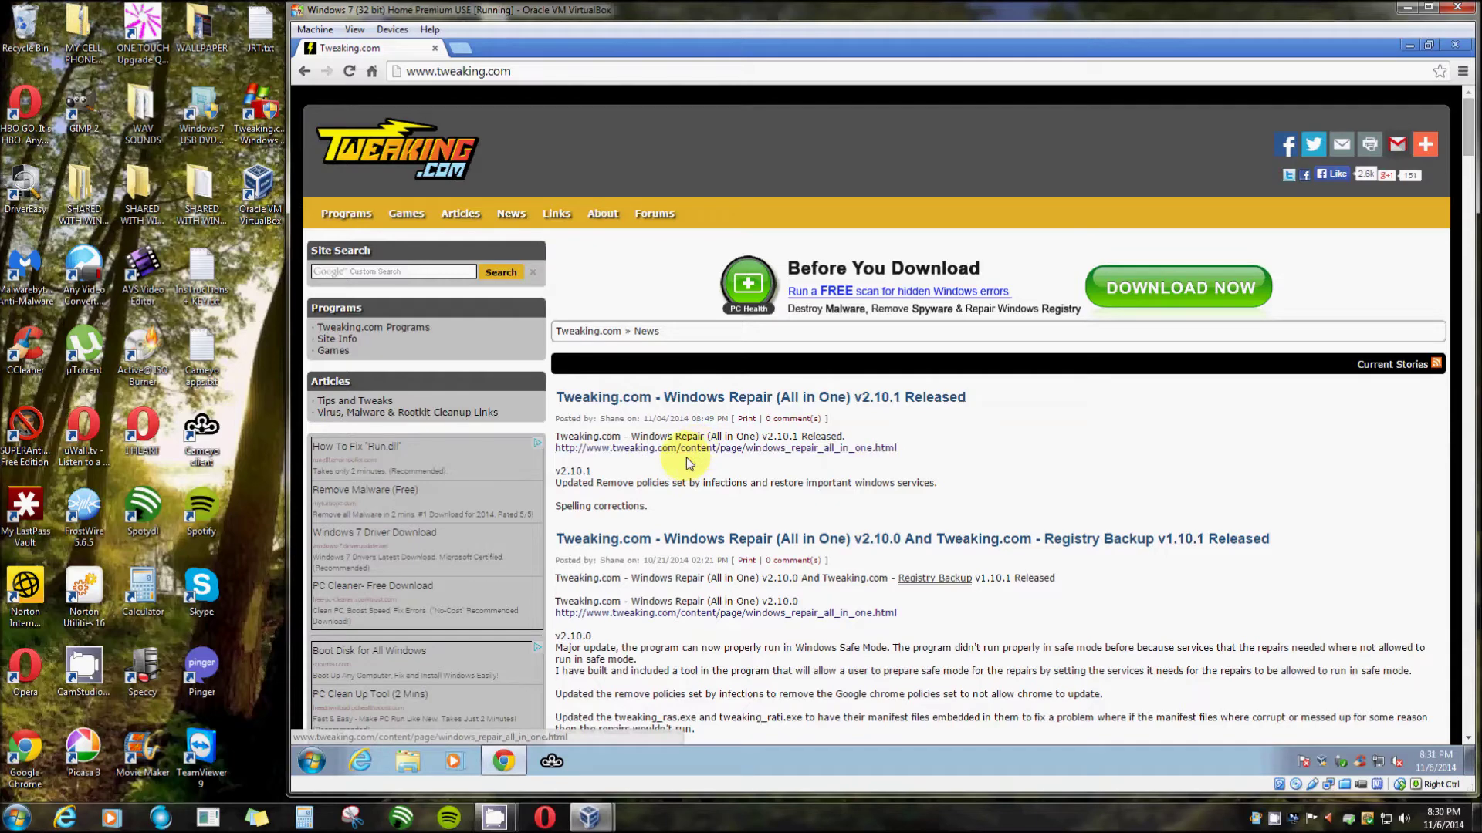
# Open the Windows Repair (All In One) page, scroll to the download buttons, and download the installer.
pyautogui.click(696, 449)
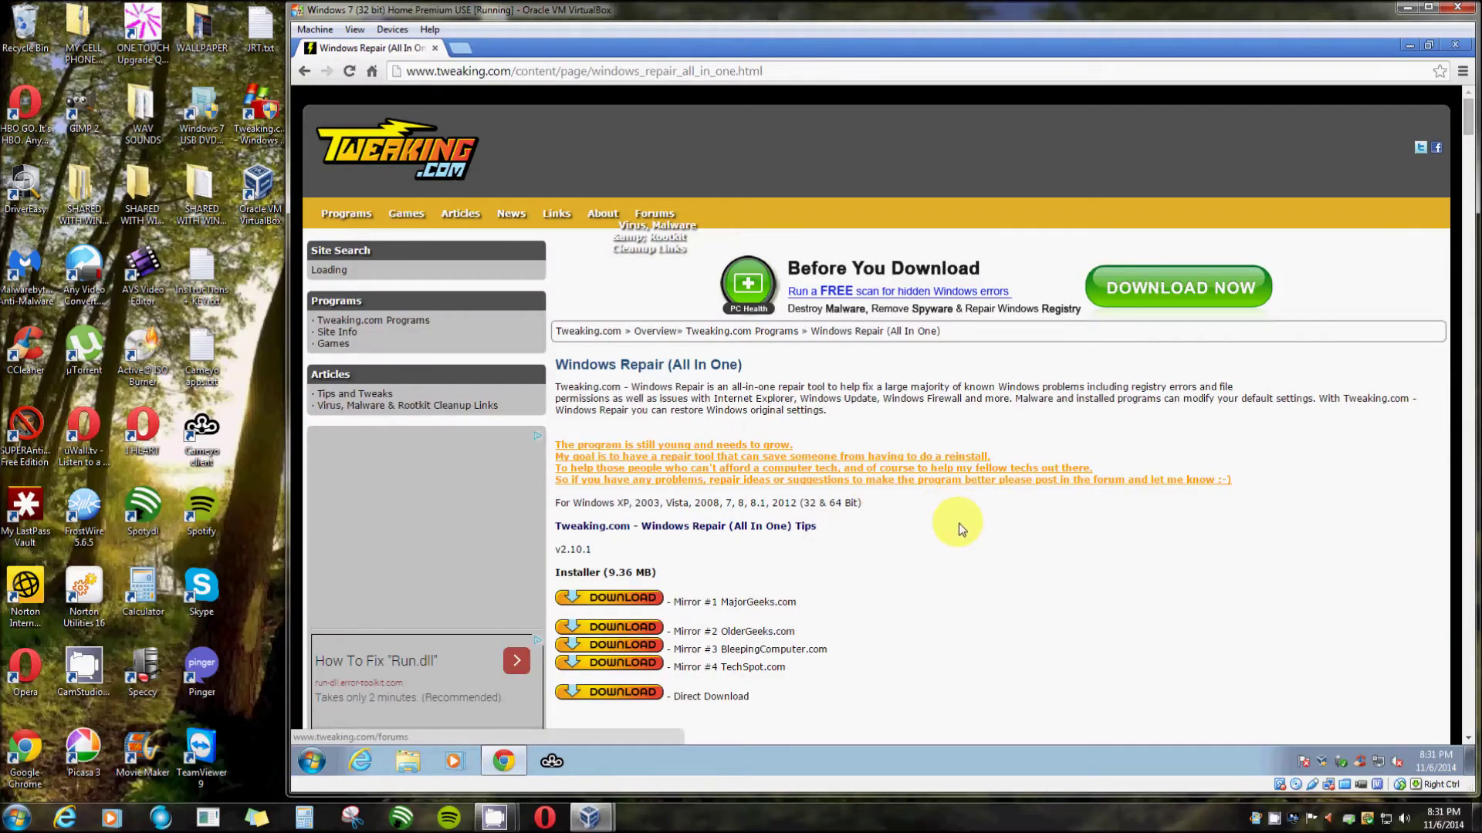
pyautogui.scroll(-3, 958, 522)
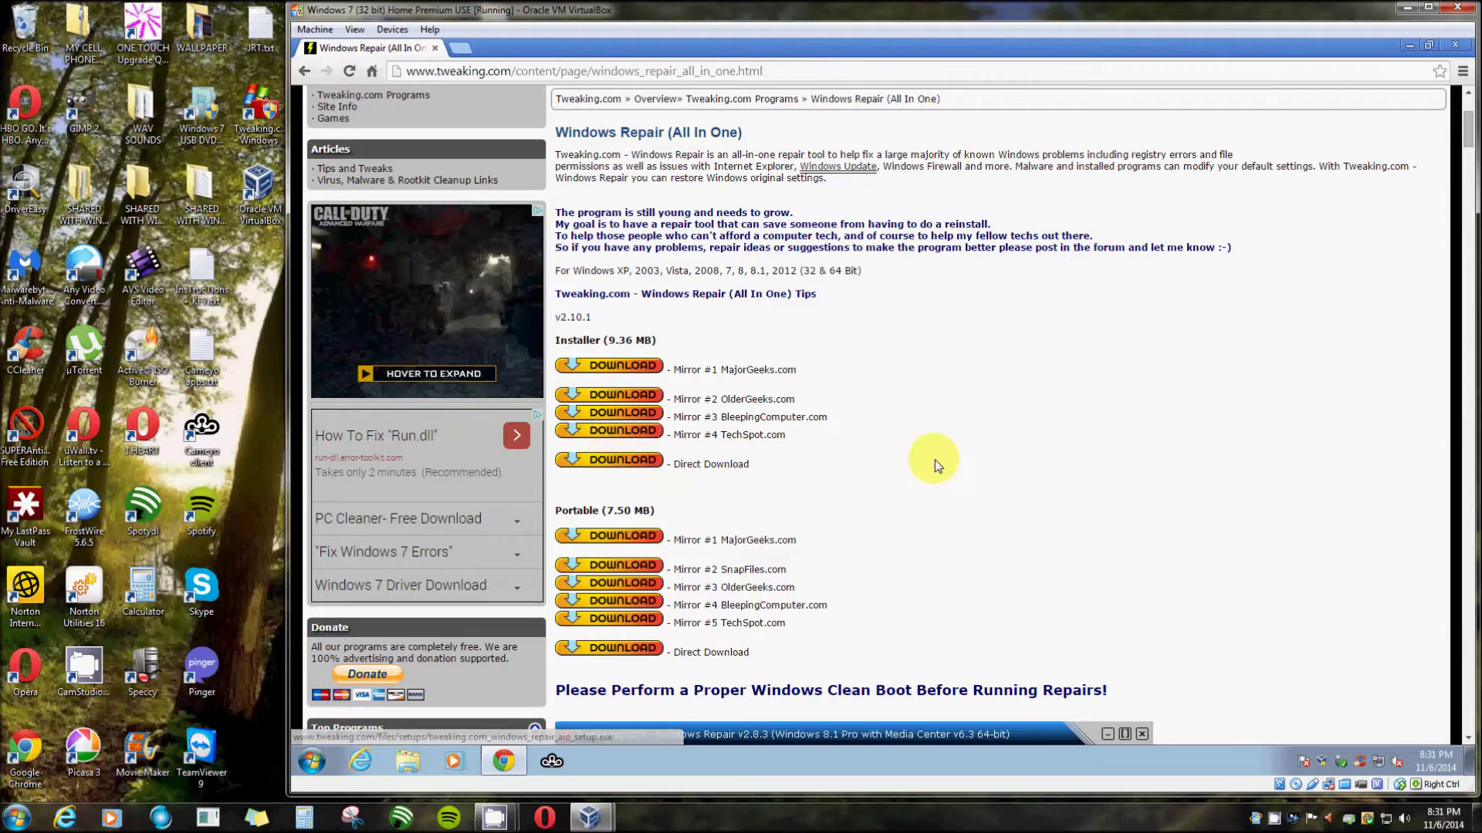
pyautogui.scroll(-2, 937, 463)
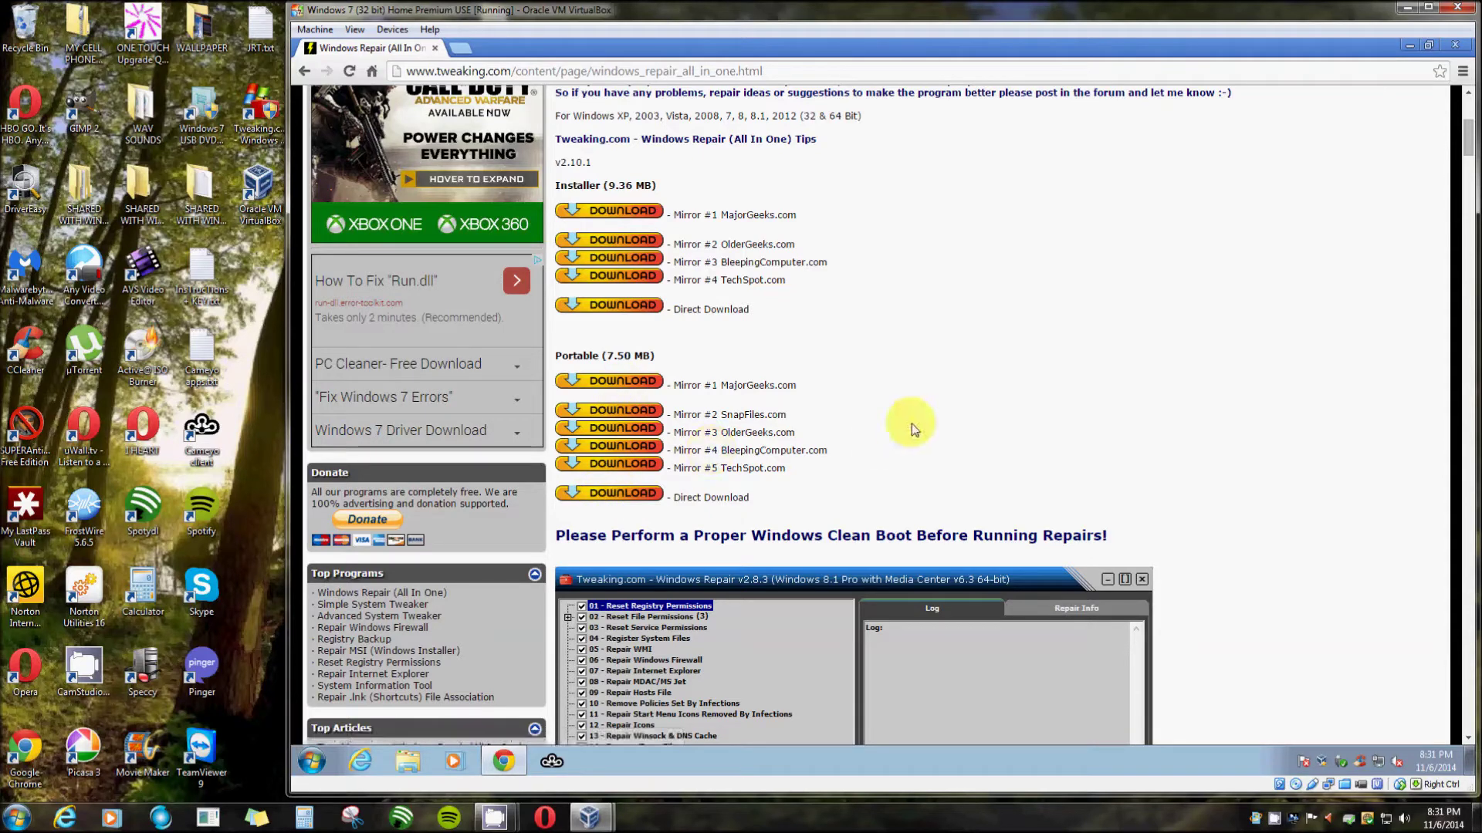
pyautogui.scroll(2, 930, 403)
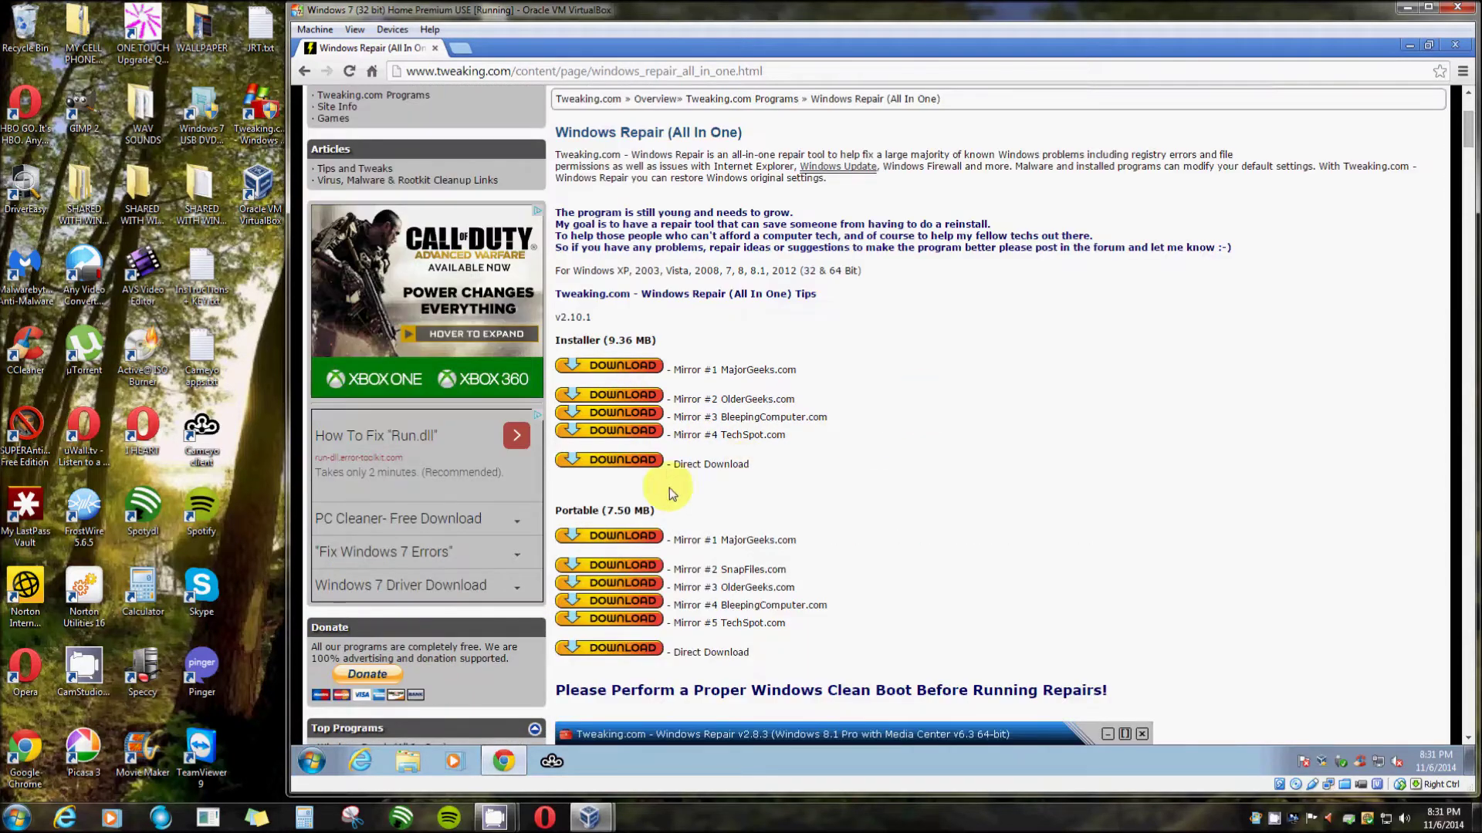
pyautogui.click(603, 463)
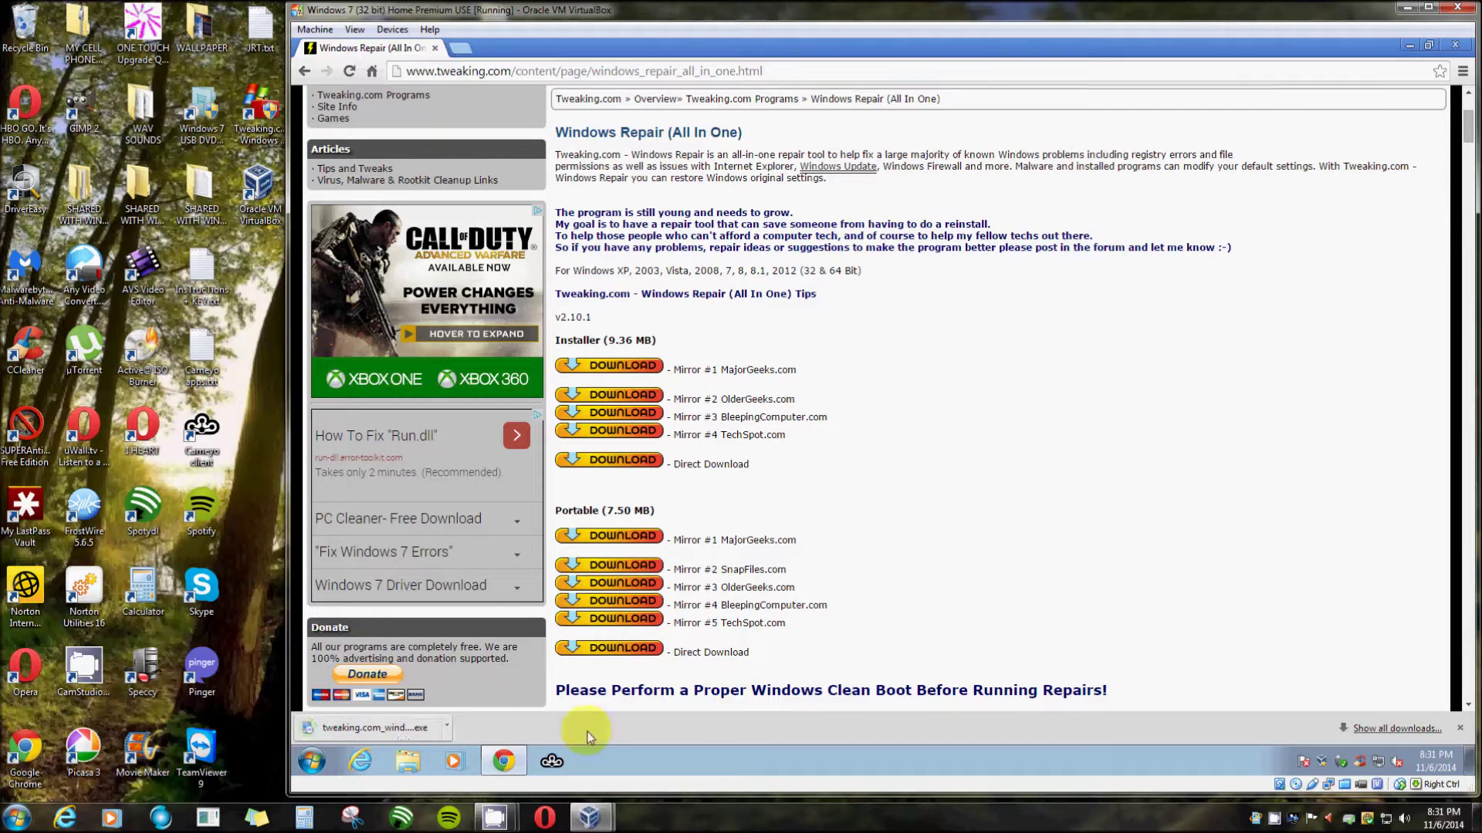
# Run the downloaded Windows Repair installer and approve the administrator prompt.
pyautogui.rightClick(432, 728)
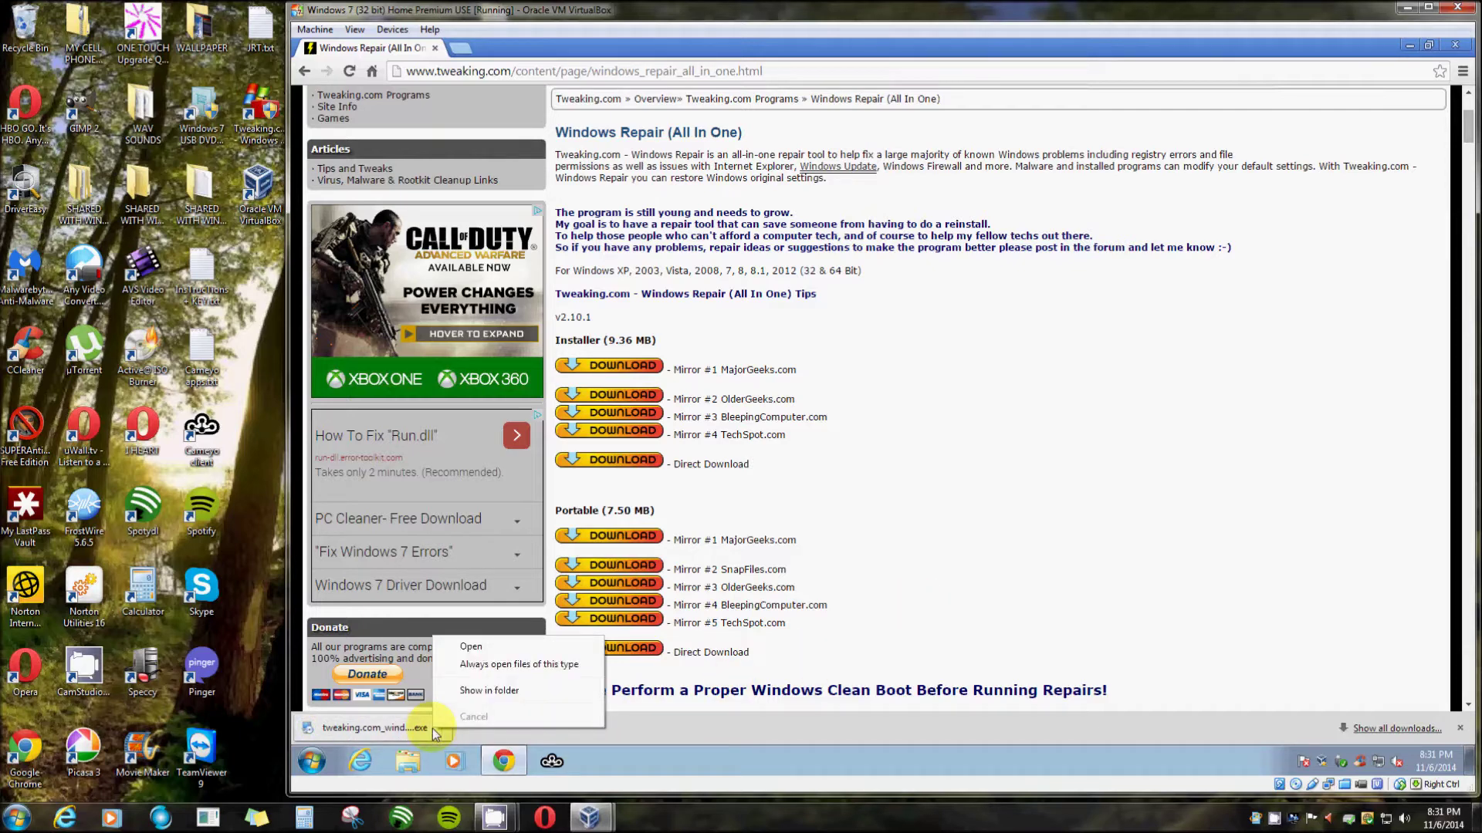
pyautogui.click(474, 650)
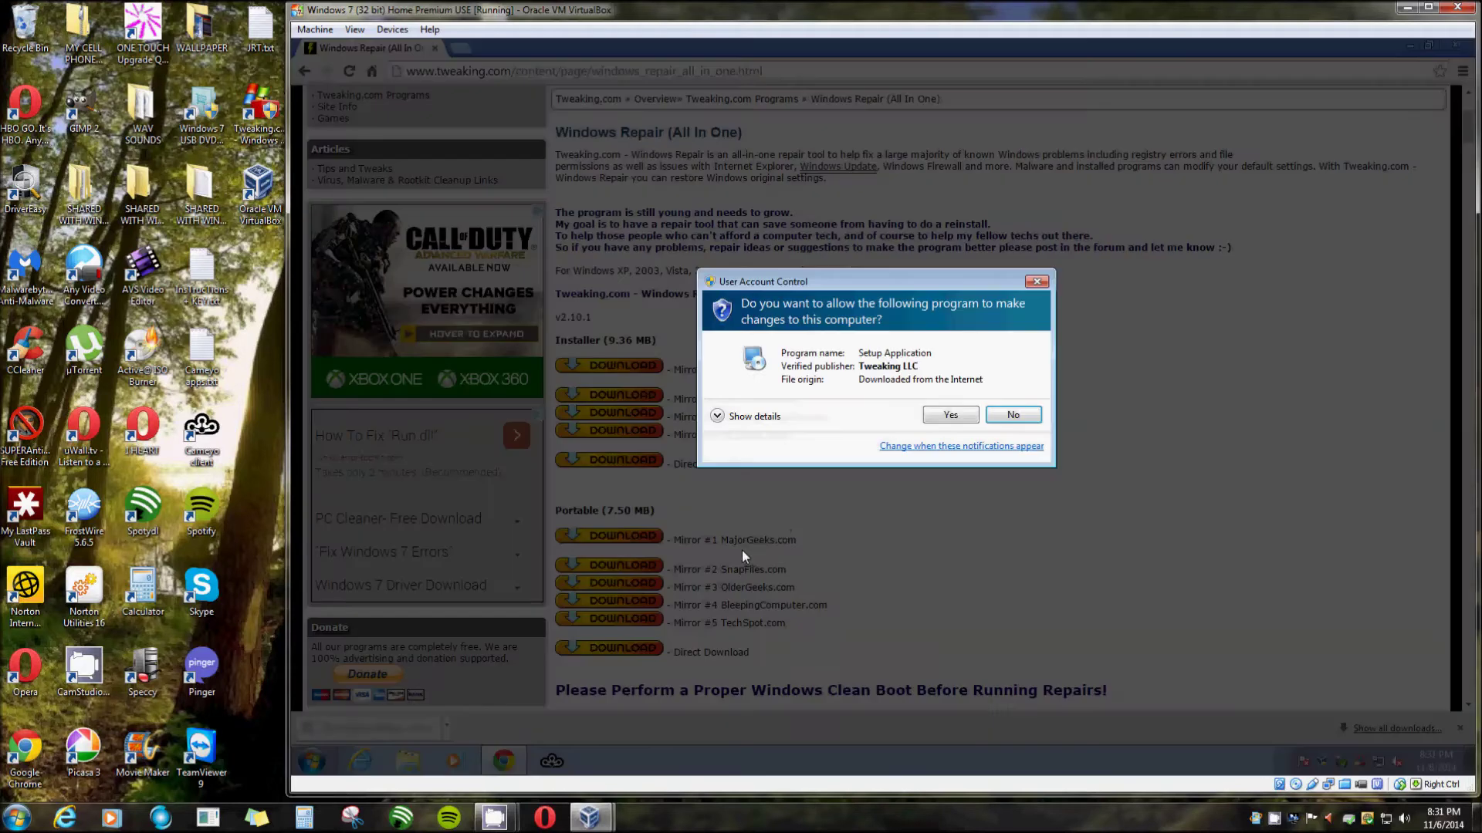
pyautogui.click(941, 413)
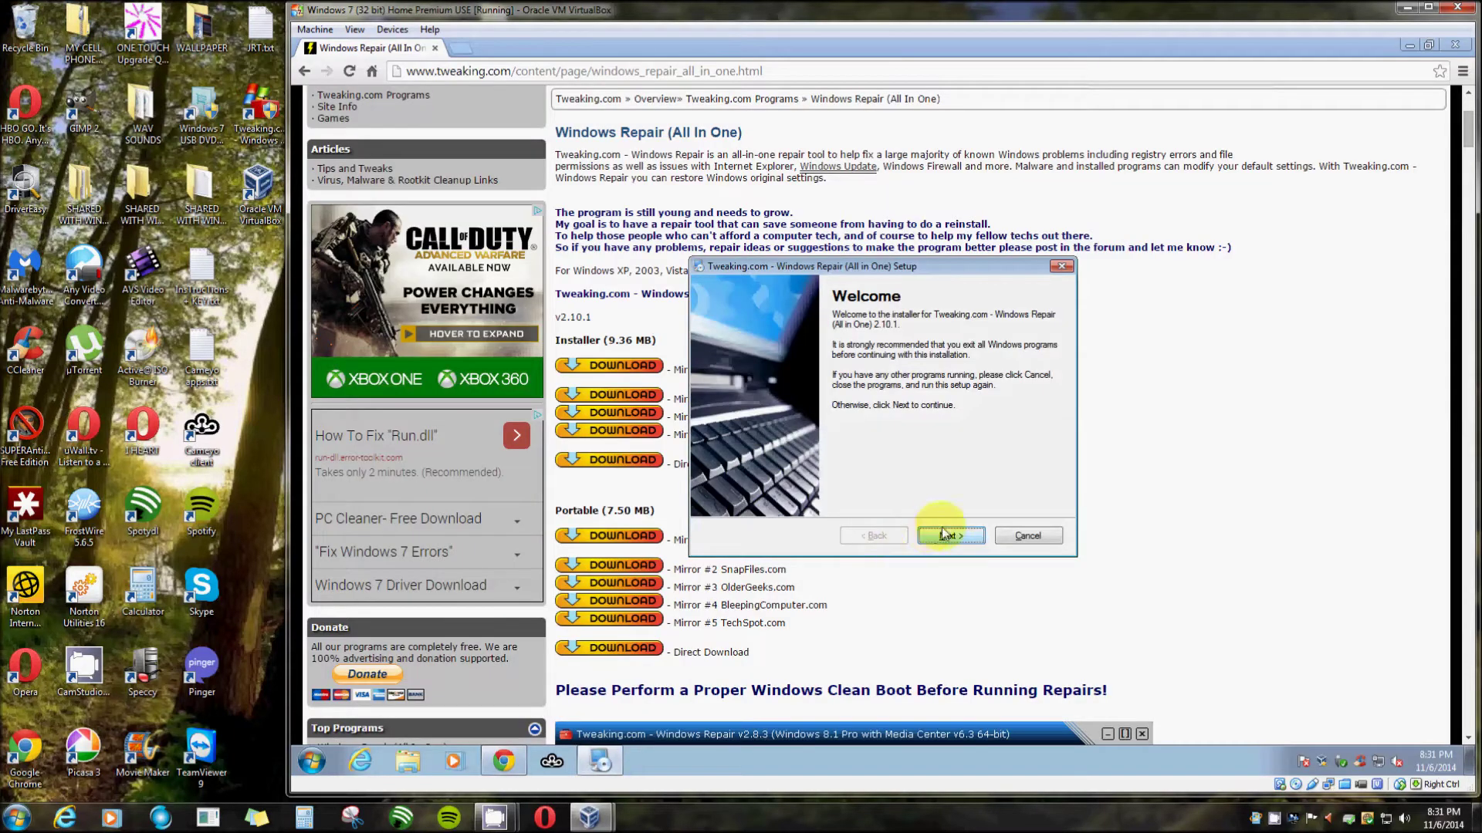
# Install with the default folders and desktop icon, then finish and launch Windows Repair.
pyautogui.click(947, 535)
pyautogui.click(947, 535)
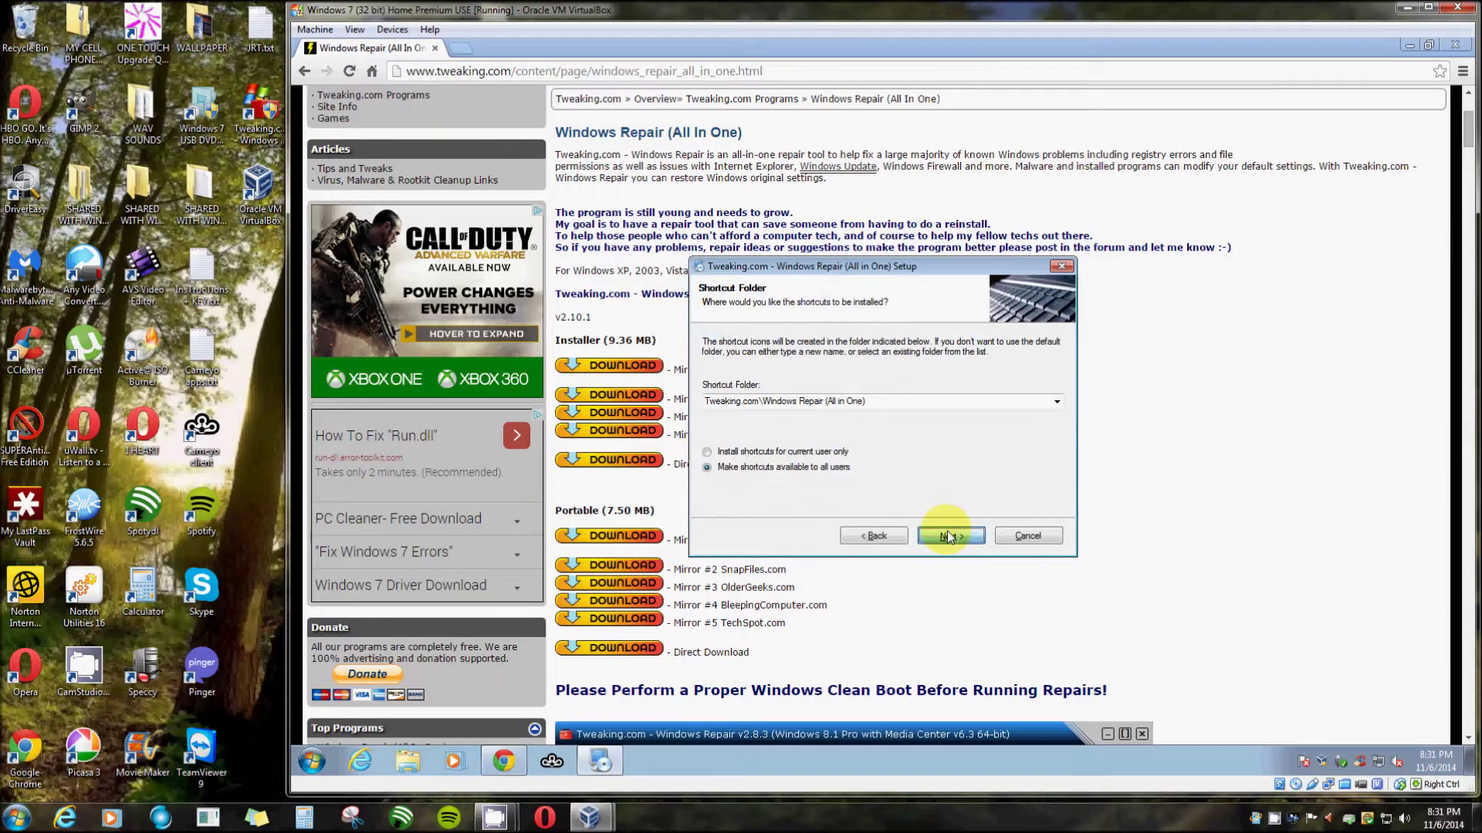
pyautogui.click(949, 536)
pyautogui.click(948, 533)
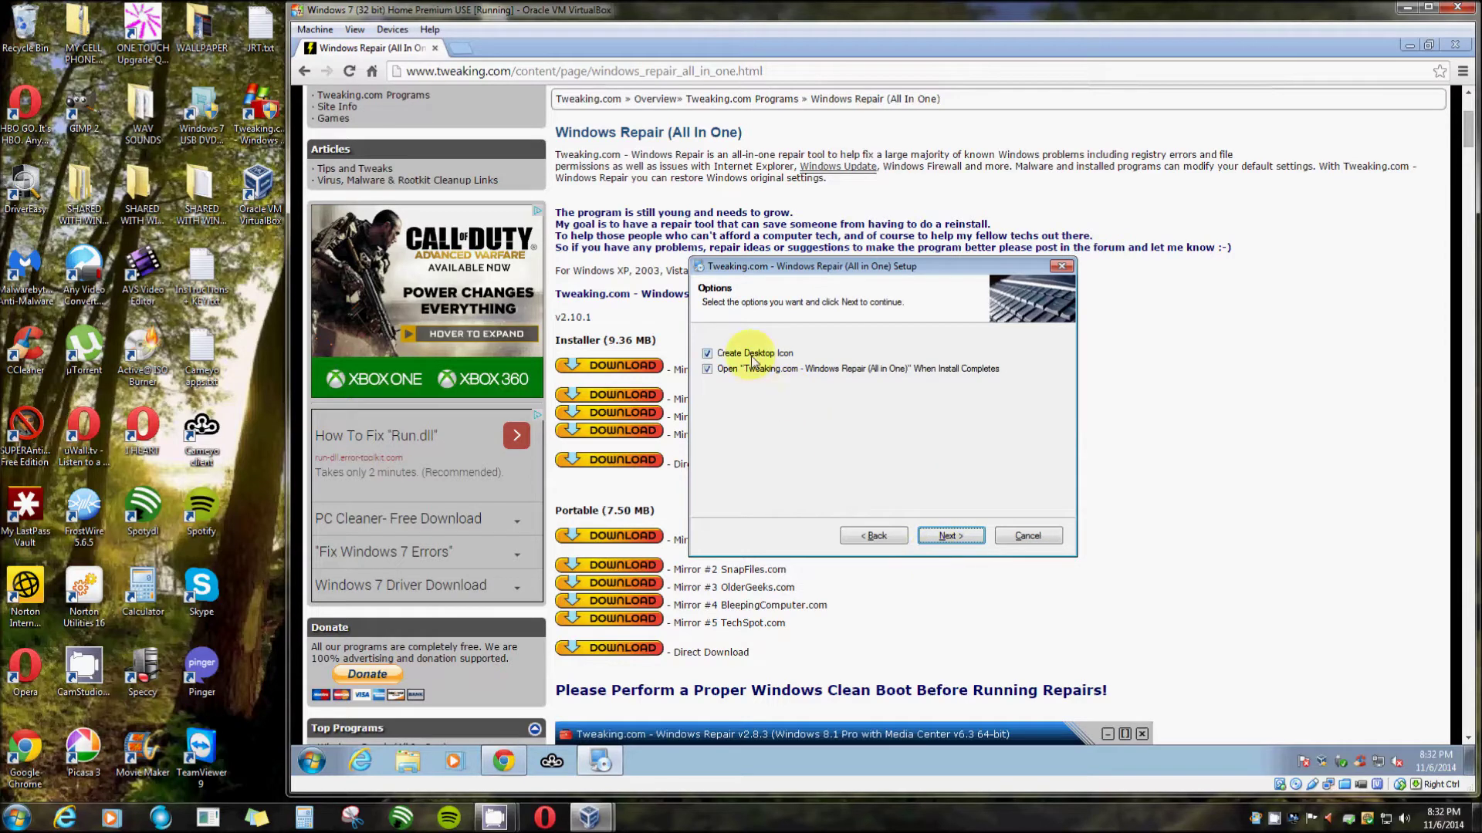
pyautogui.click(950, 539)
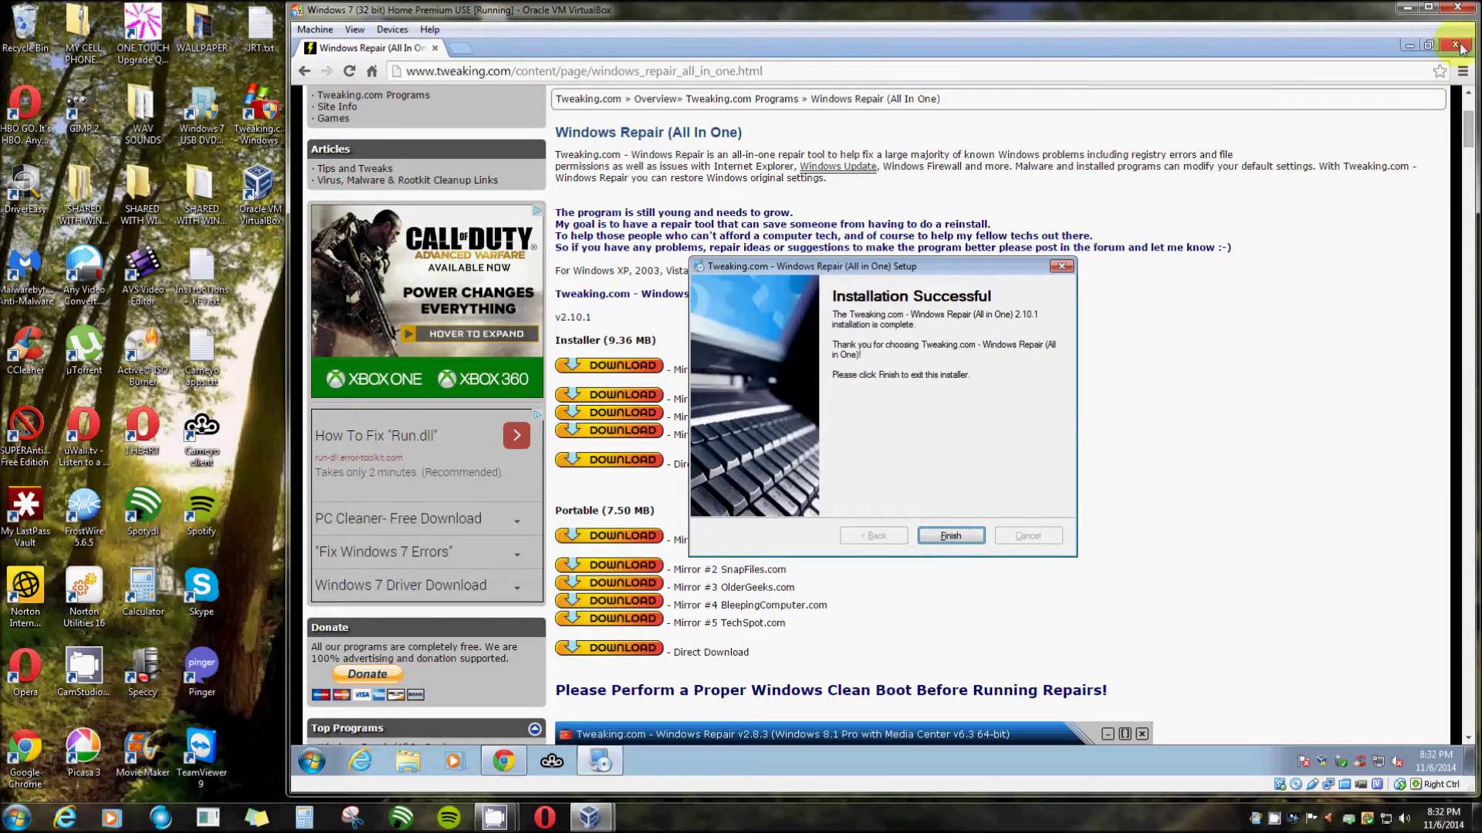
pyautogui.click(1409, 45)
pyautogui.click(939, 535)
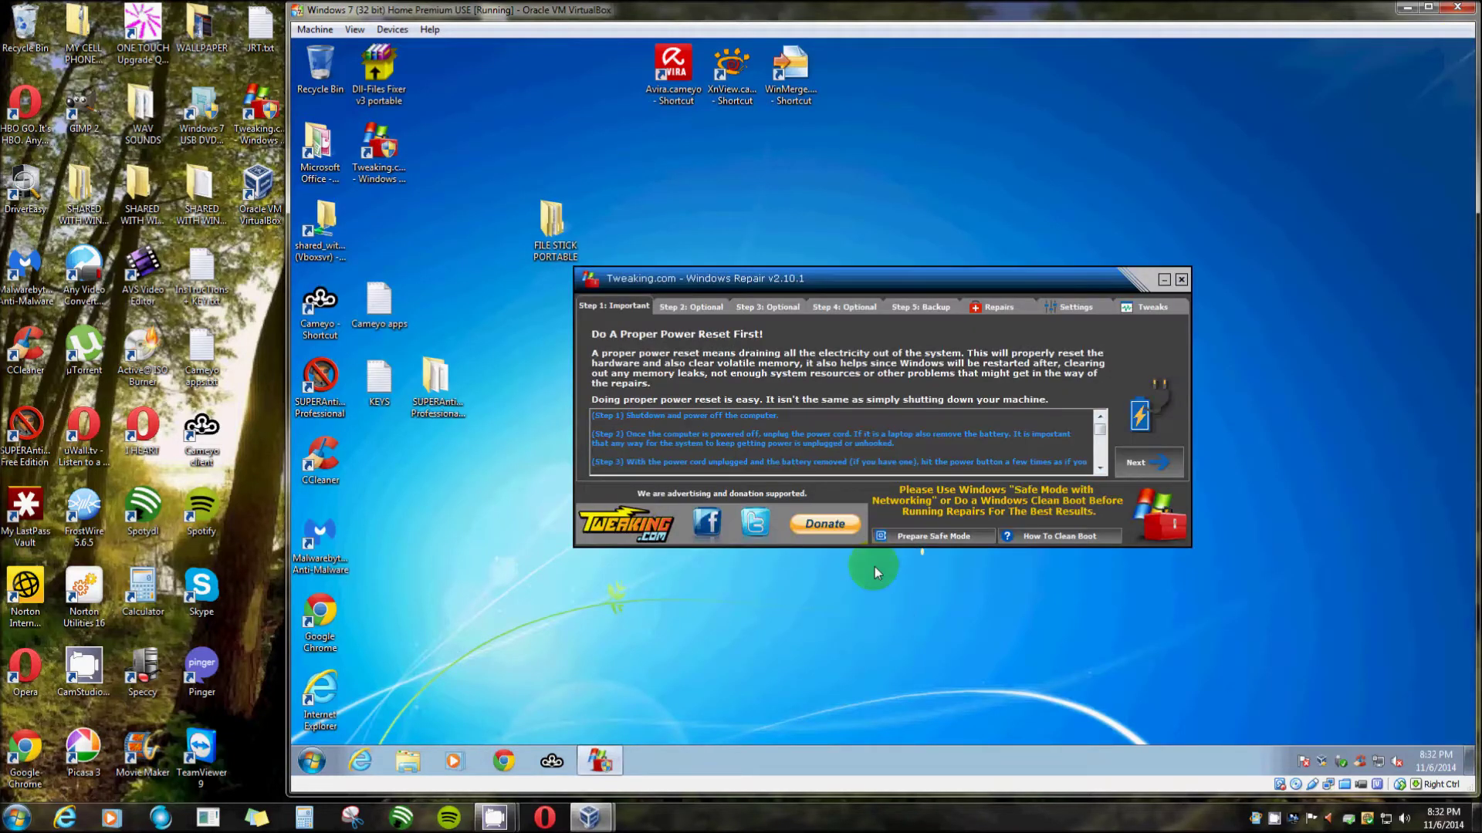
# Close Windows Repair and run the portable Repair_Windows from FILE STICK PORTABLE, declining the update.
pyautogui.click(1181, 281)
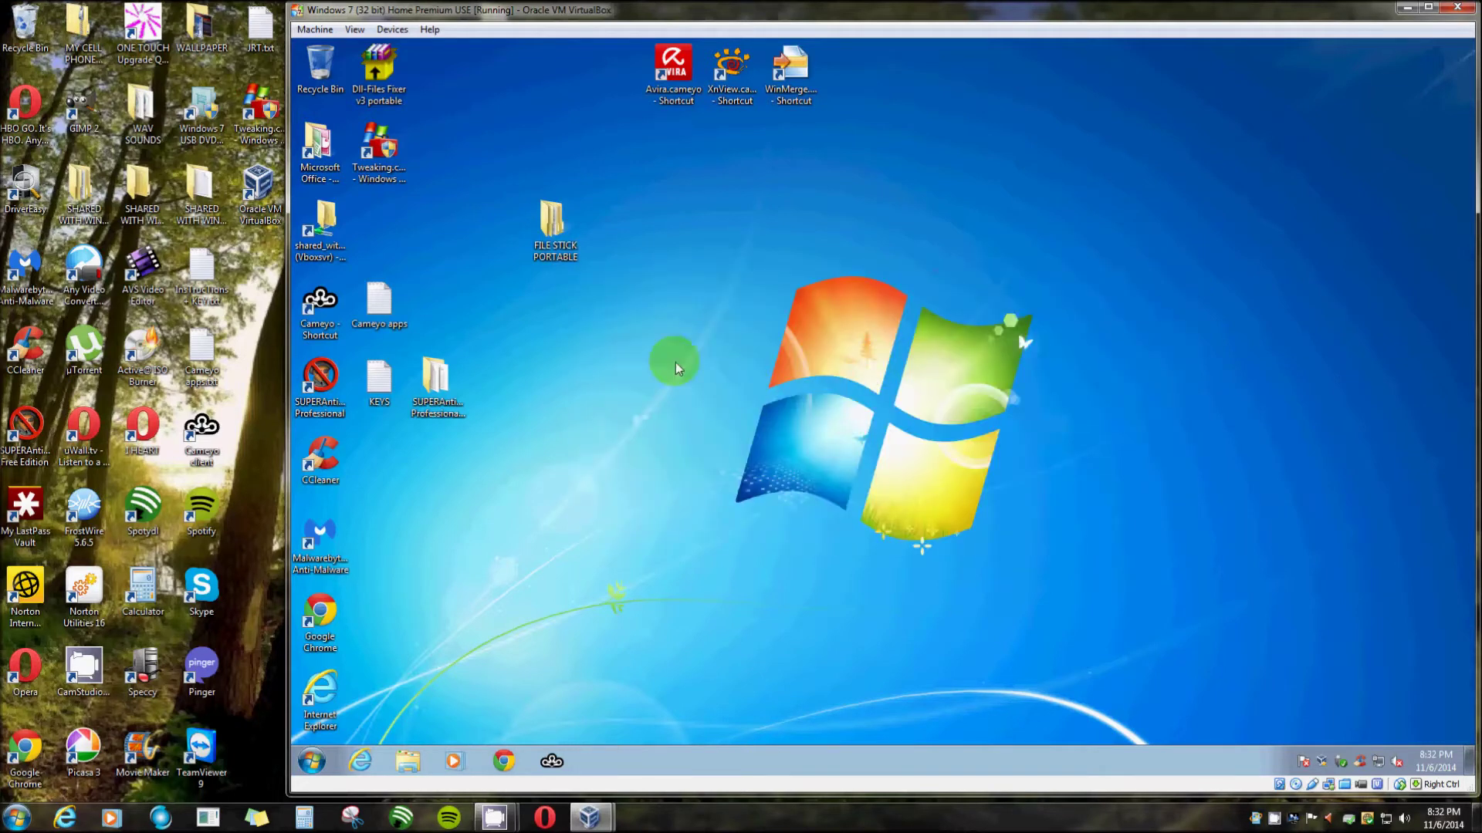
pyautogui.doubleClick(554, 244)
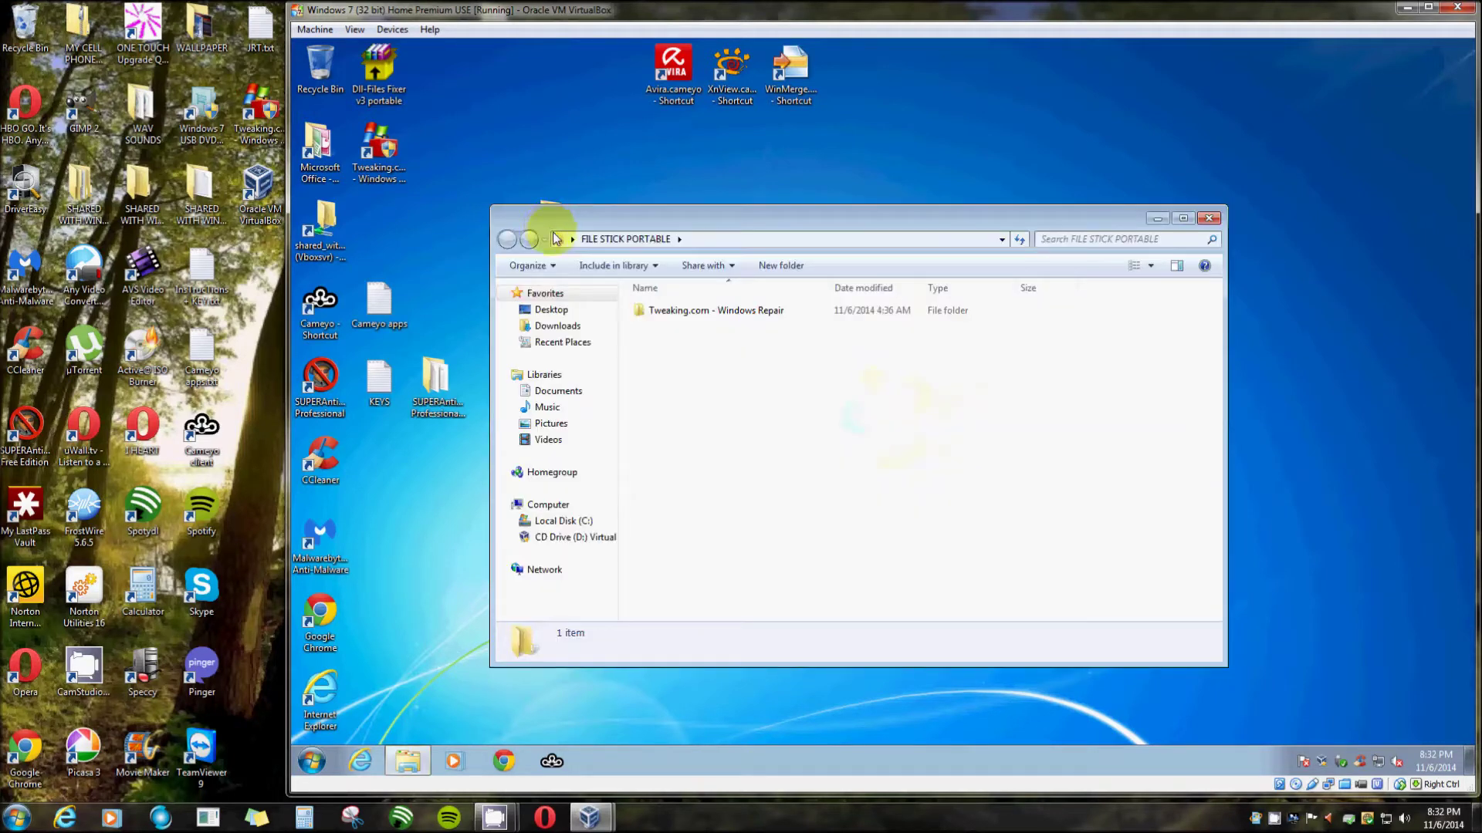
pyautogui.doubleClick(680, 312)
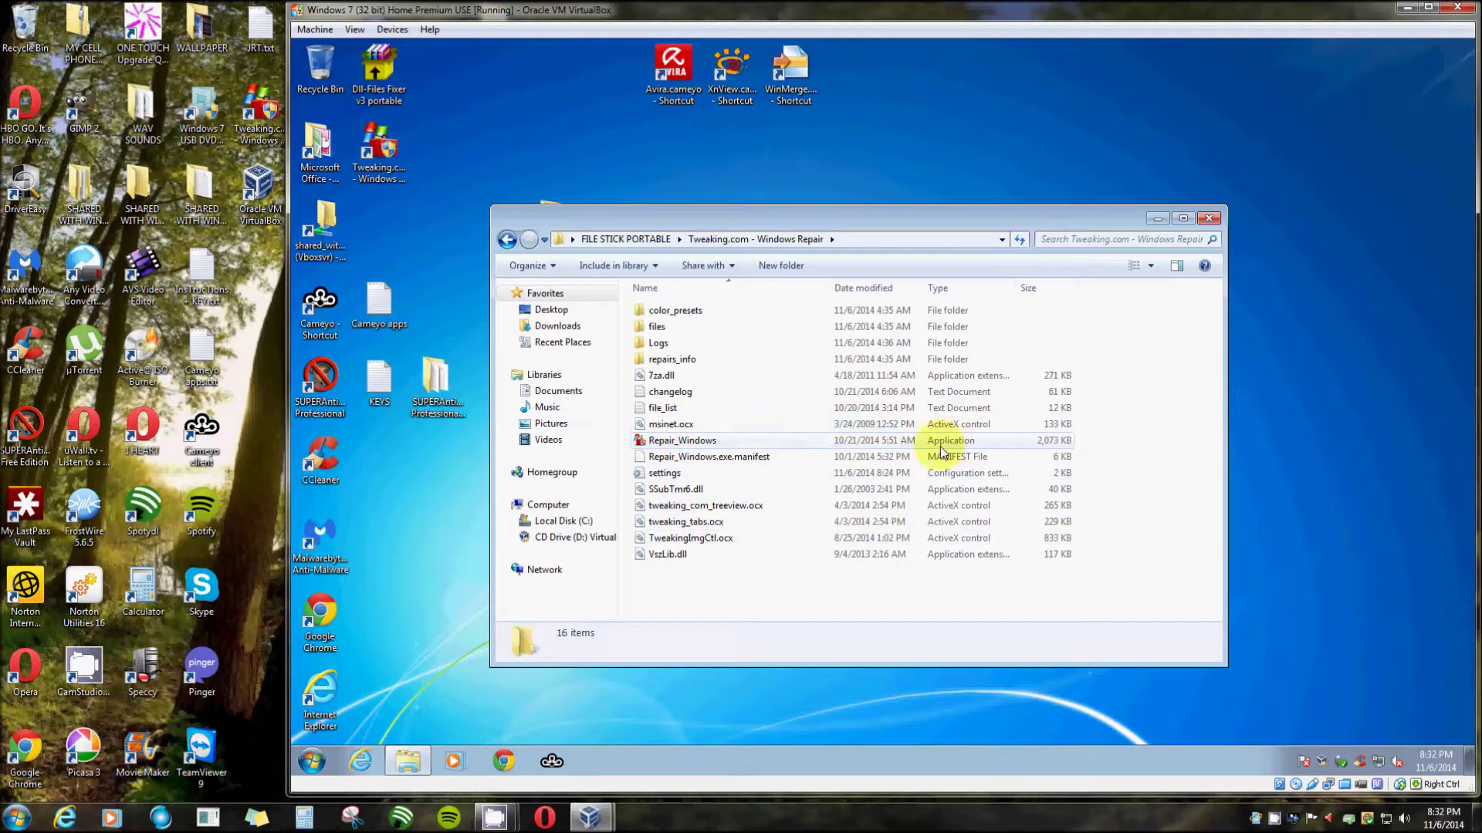
pyautogui.doubleClick(676, 442)
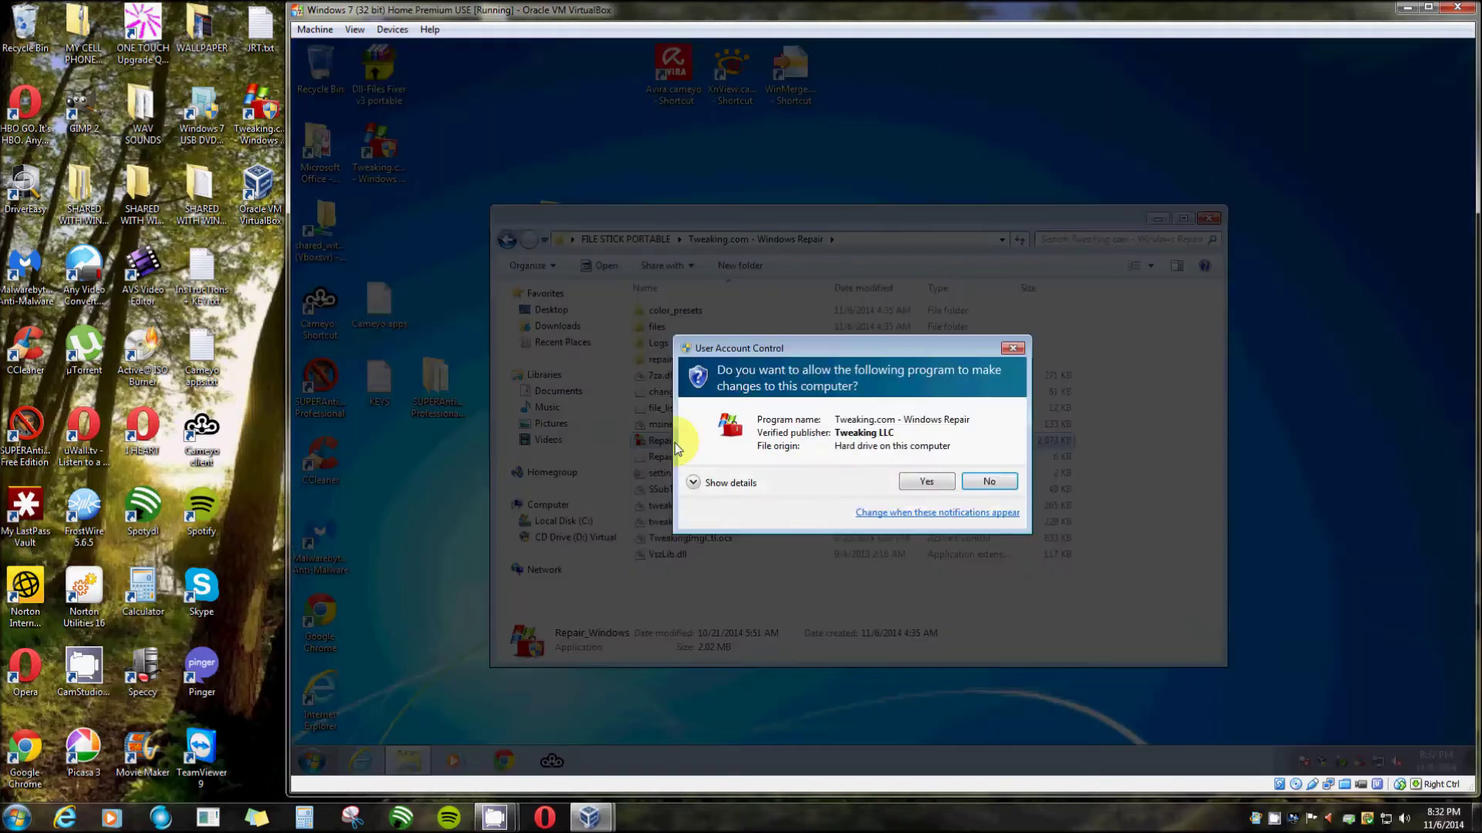
pyautogui.click(926, 482)
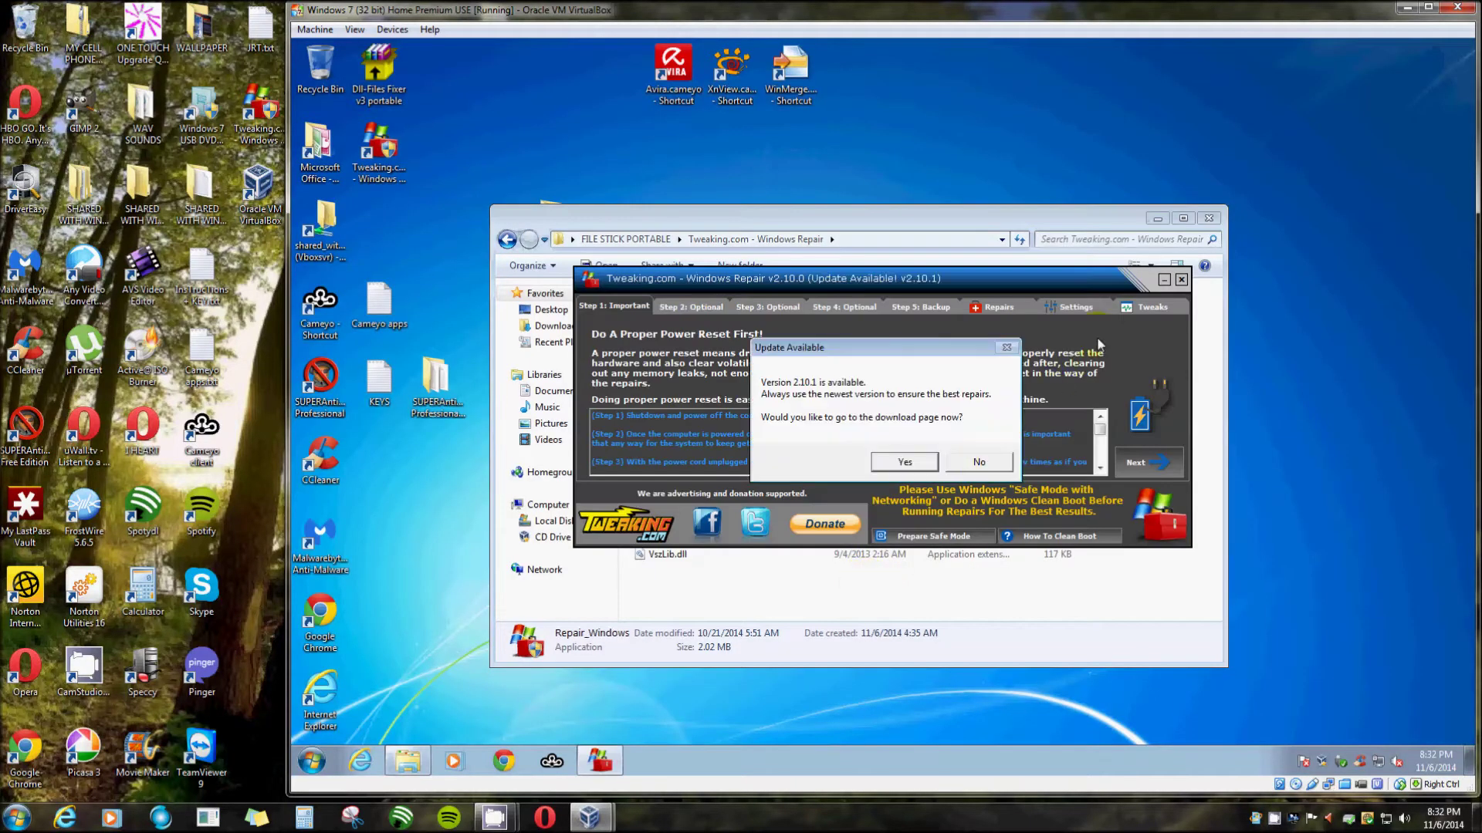
pyautogui.click(978, 461)
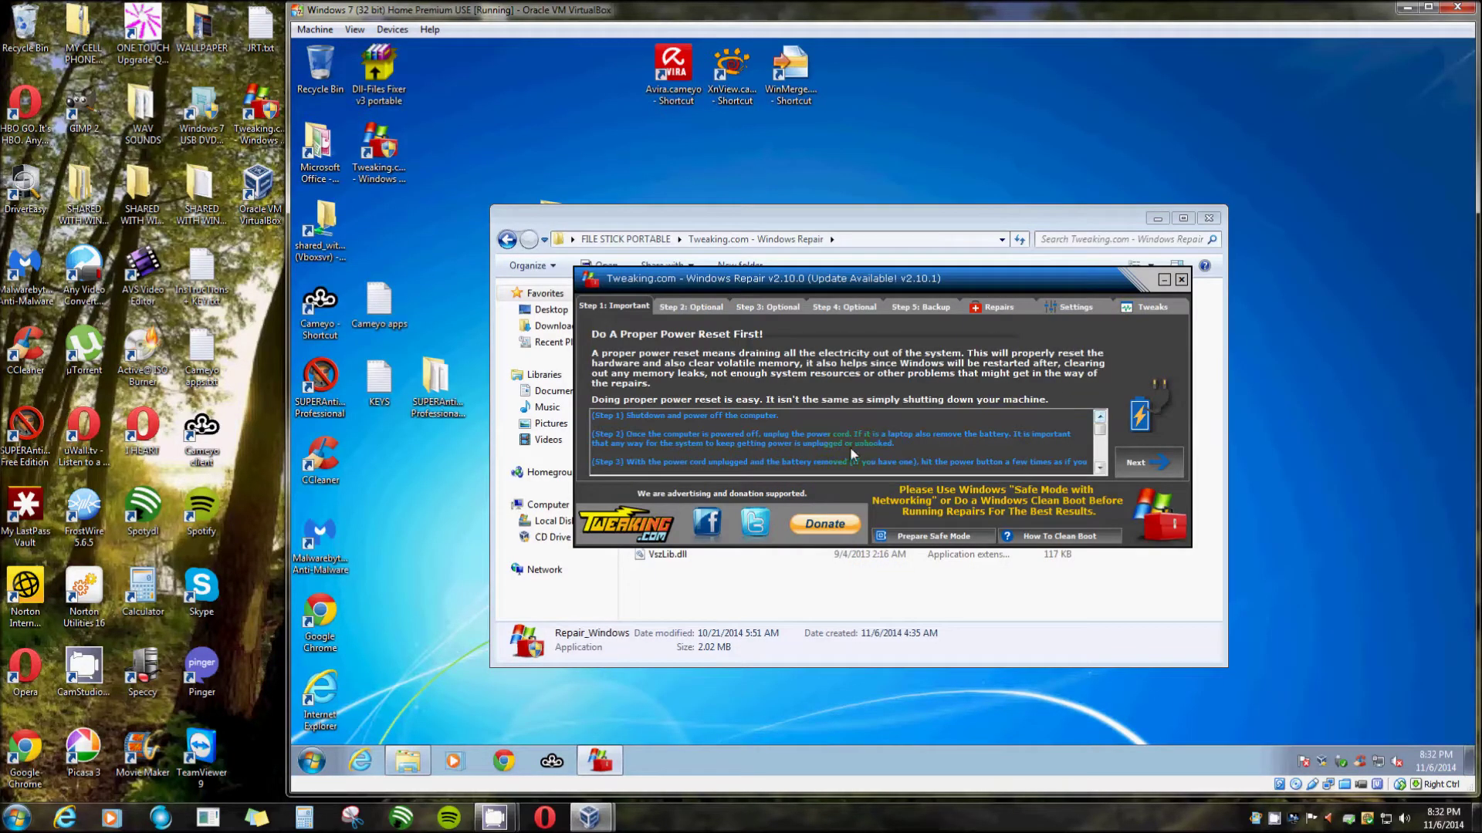
# Close the portable Windows Repair and its folder window, leaving the desktop clear.
pyautogui.click(1181, 280)
pyautogui.click(1209, 218)
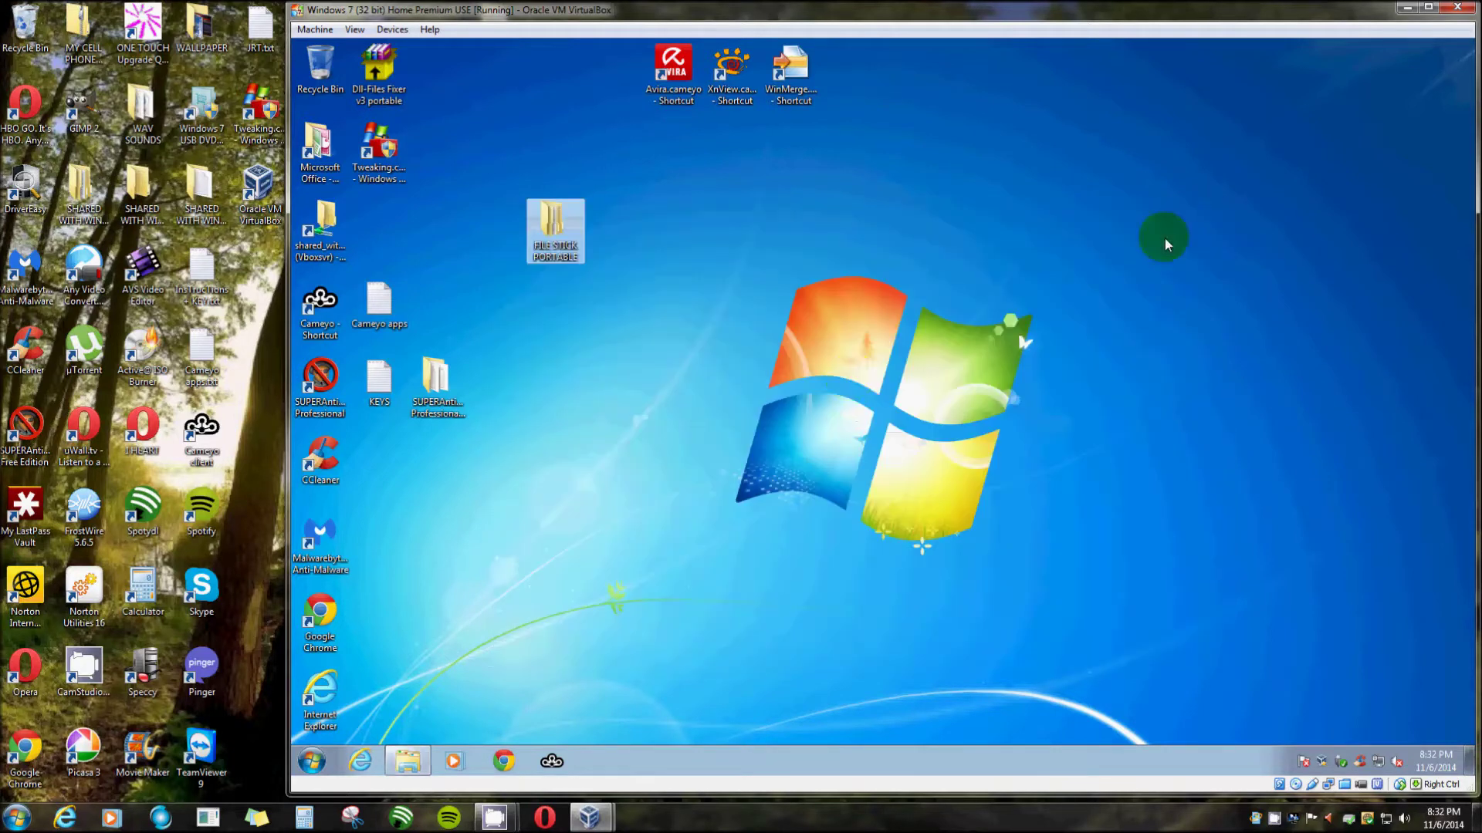
pyautogui.click(789, 421)
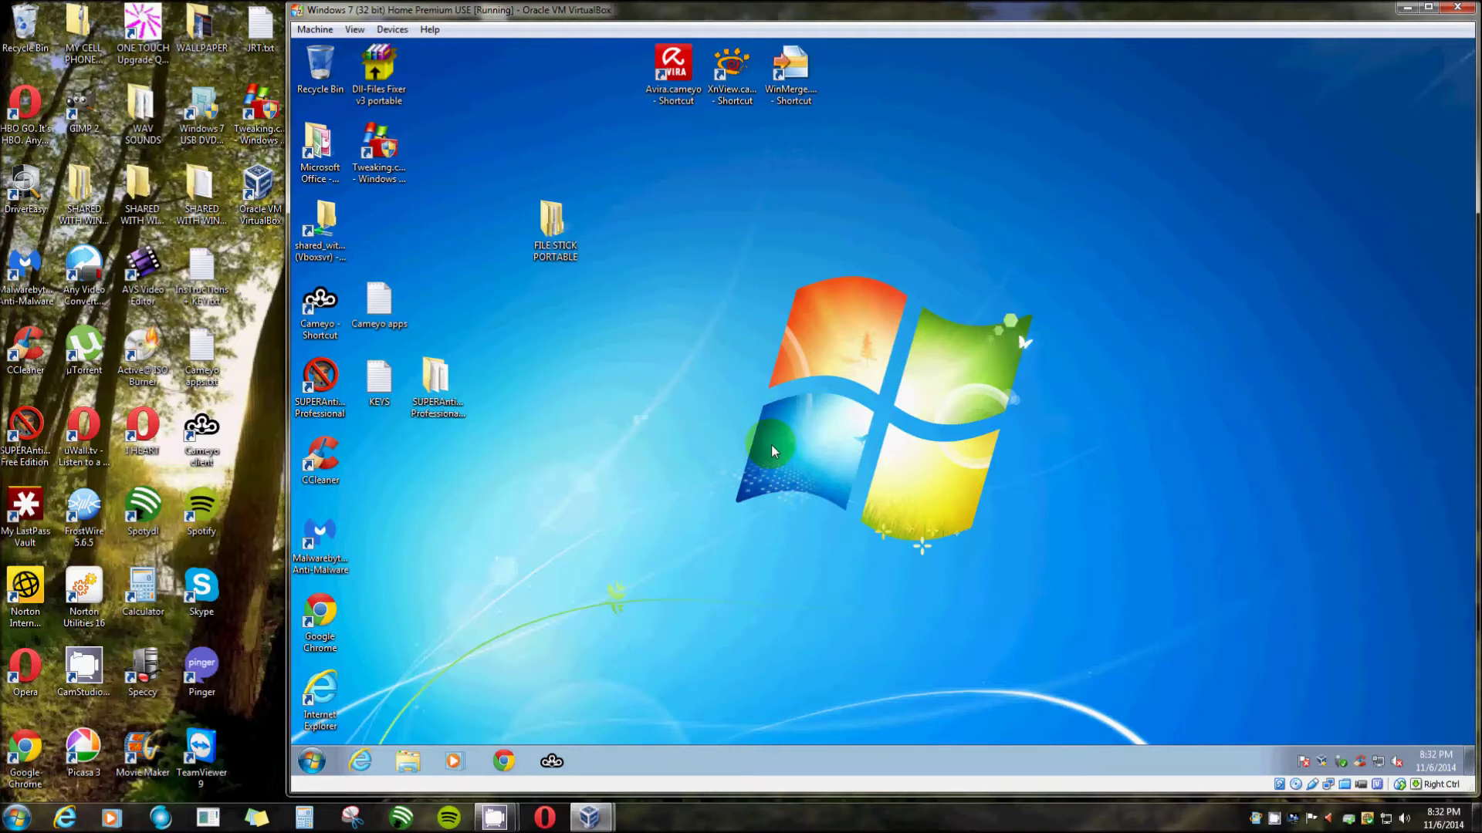
# Relaunch the installed Windows Repair as administrator and go to the Step 2: Optional malware page.
pyautogui.doubleClick(380, 153)
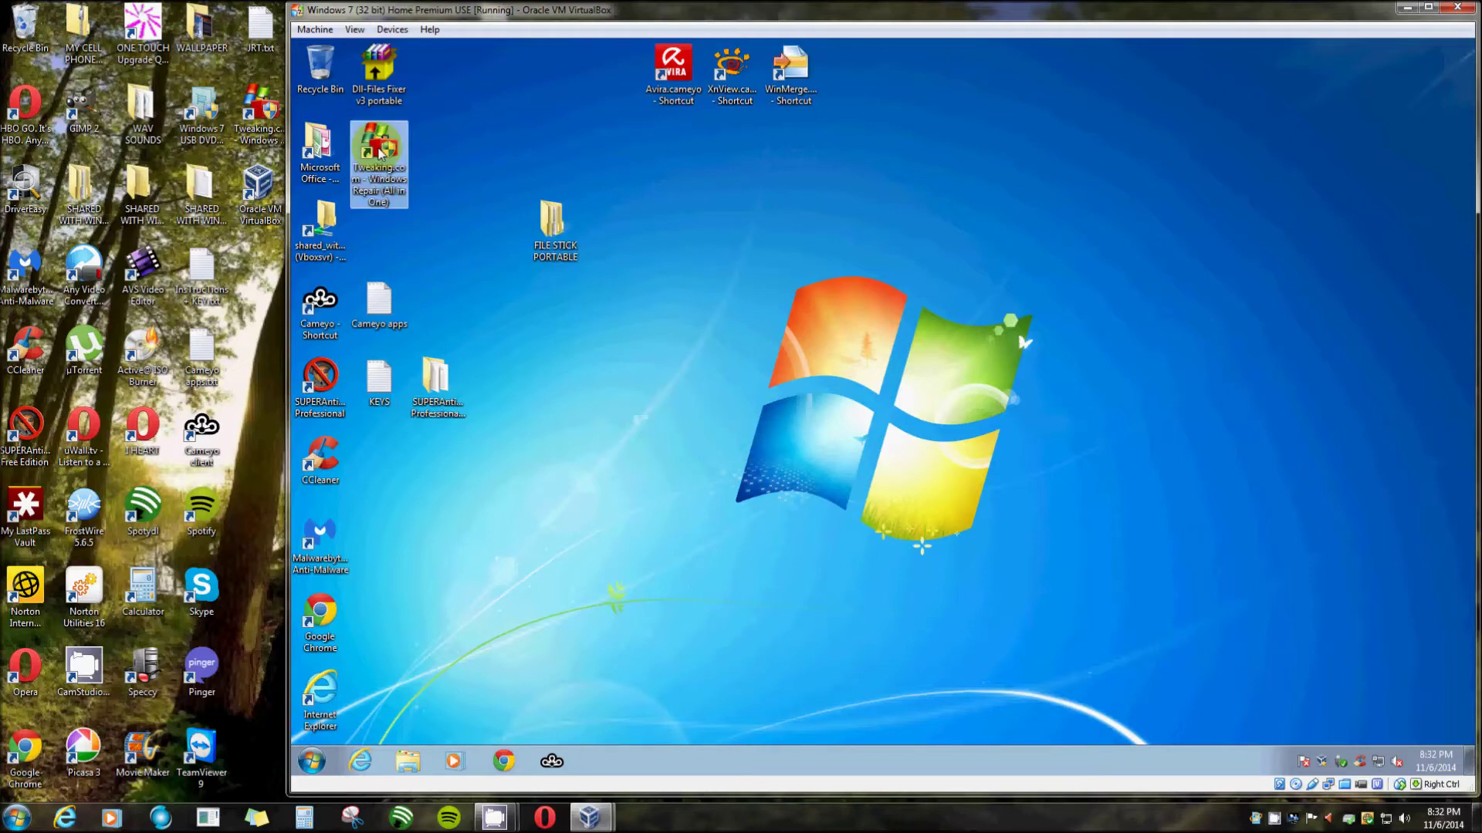
pyautogui.click(951, 431)
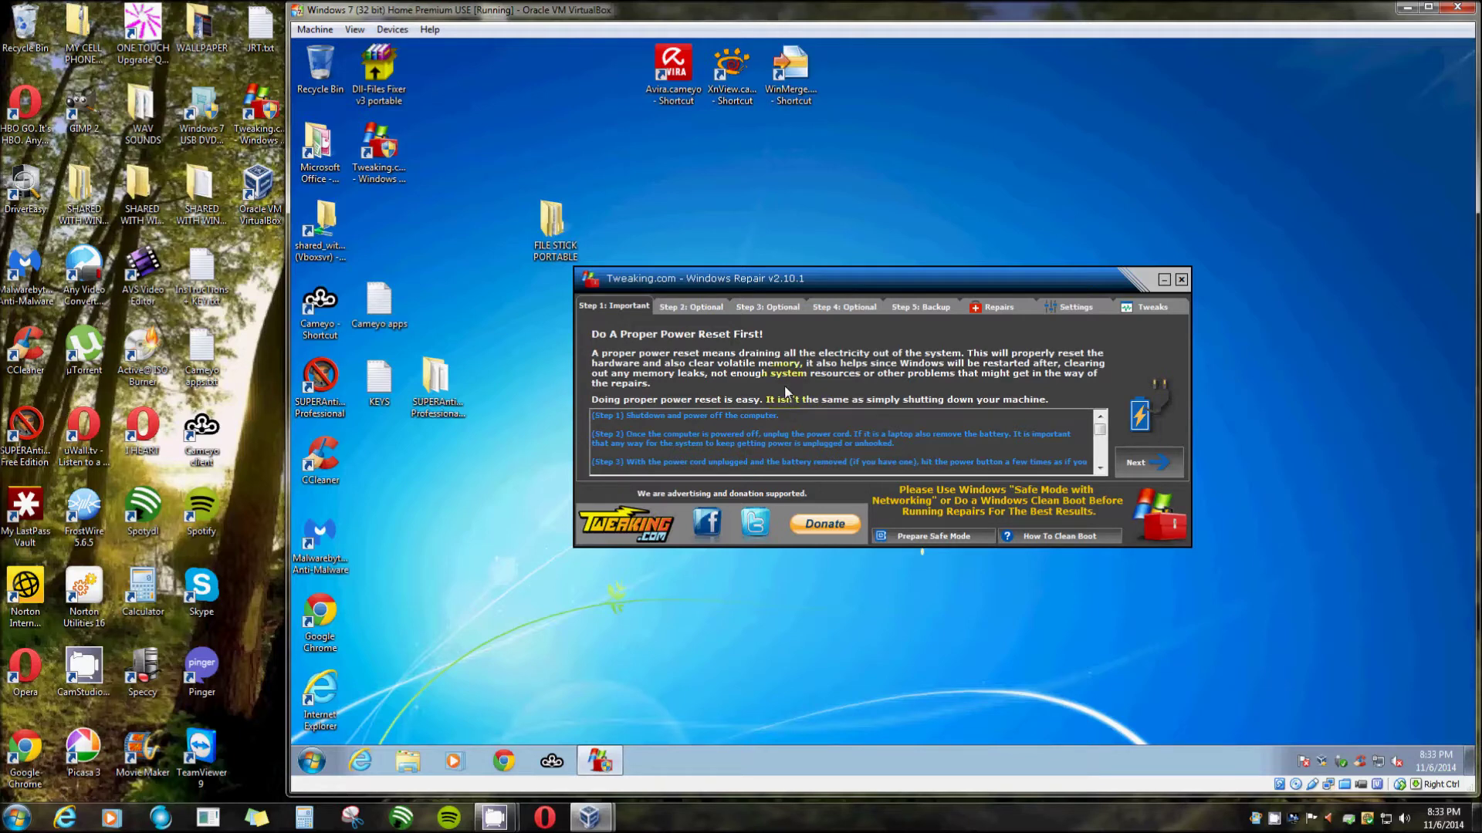
pyautogui.click(688, 307)
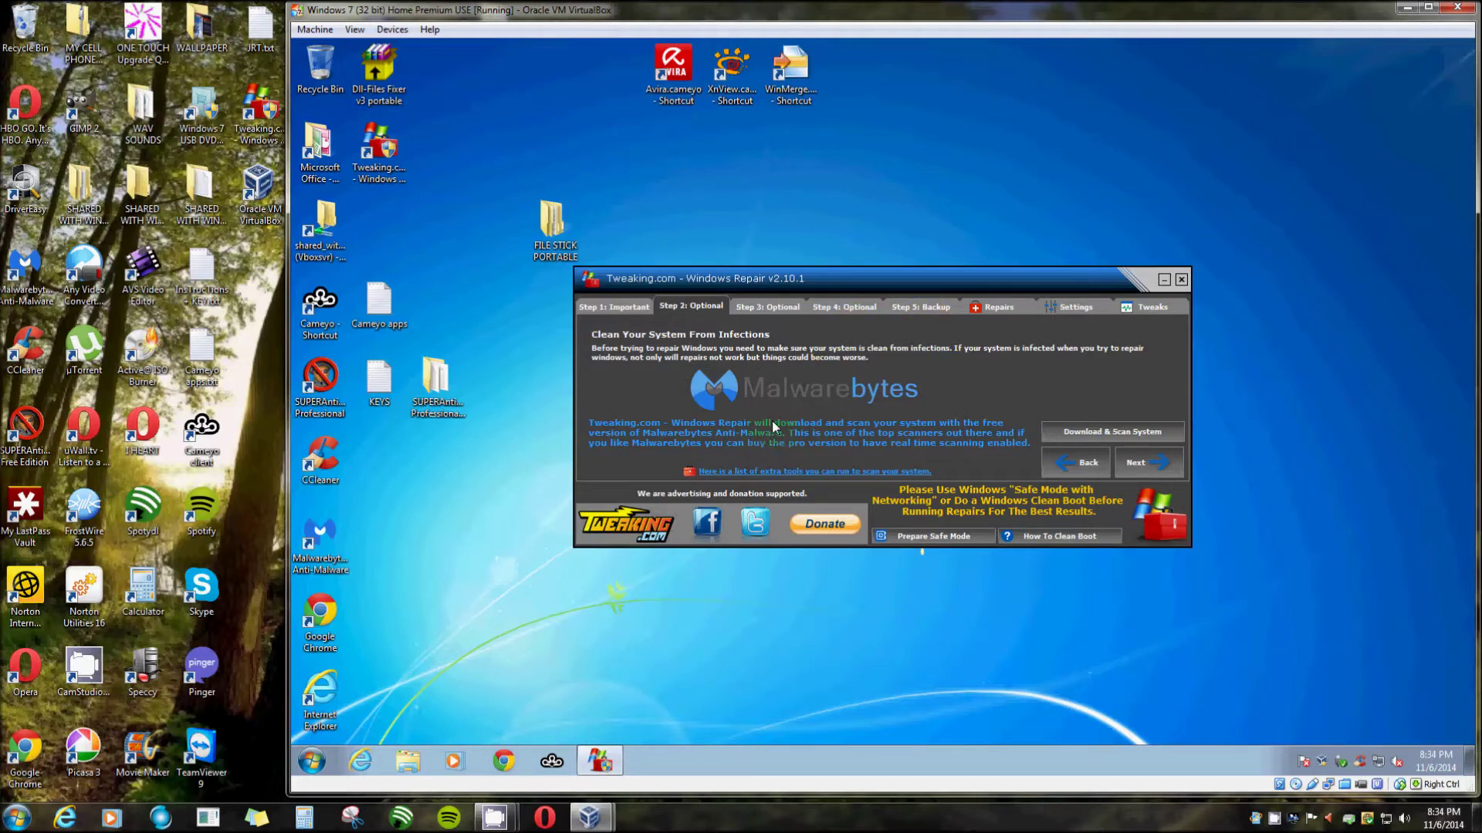
# Go to the Step 3: Optional check file system page.
pyautogui.click(772, 304)
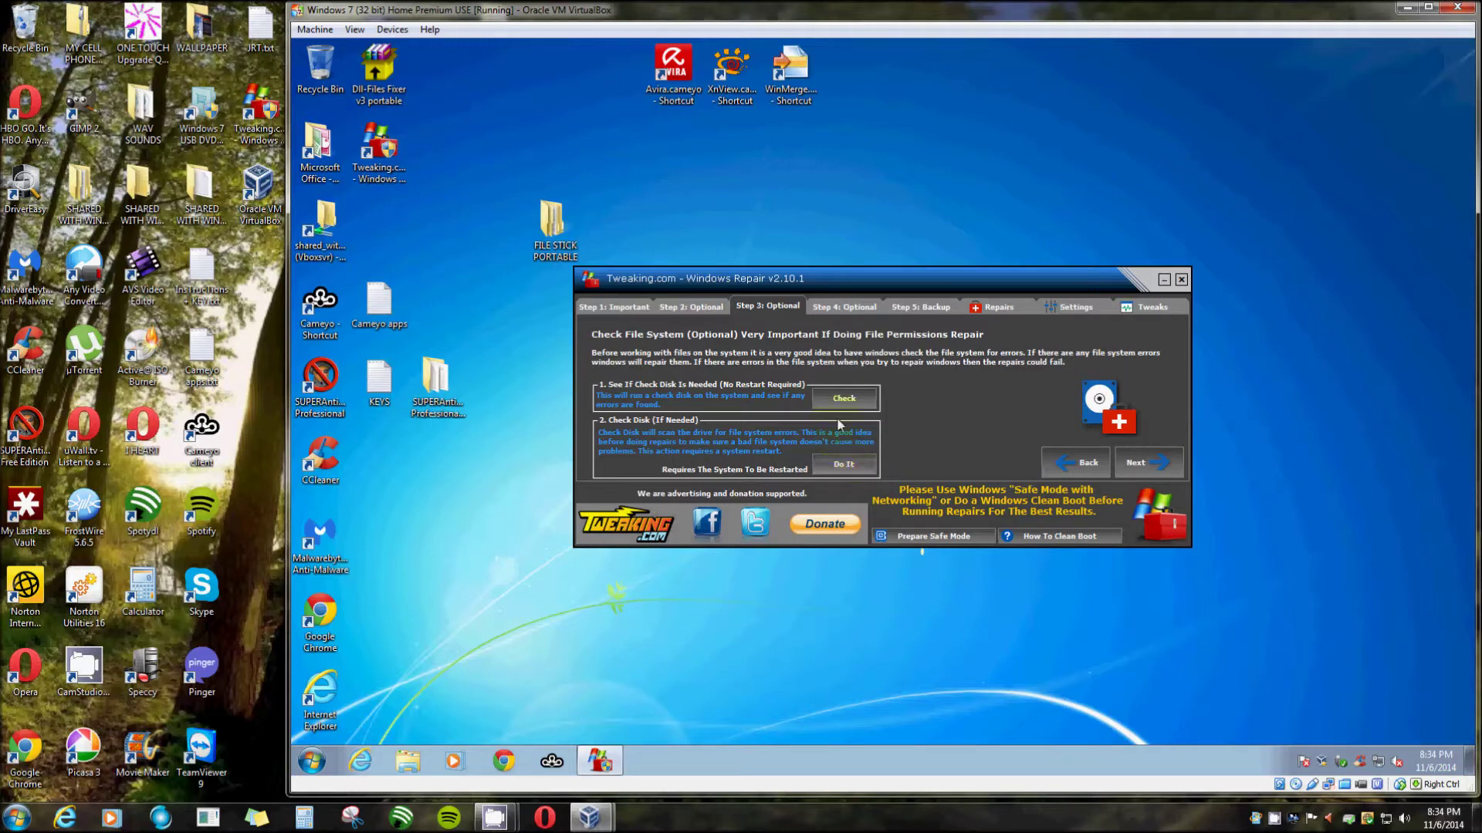
# Move through Step 4: Optional to the Step 5: Backup registry and restore page.
pyautogui.click(839, 306)
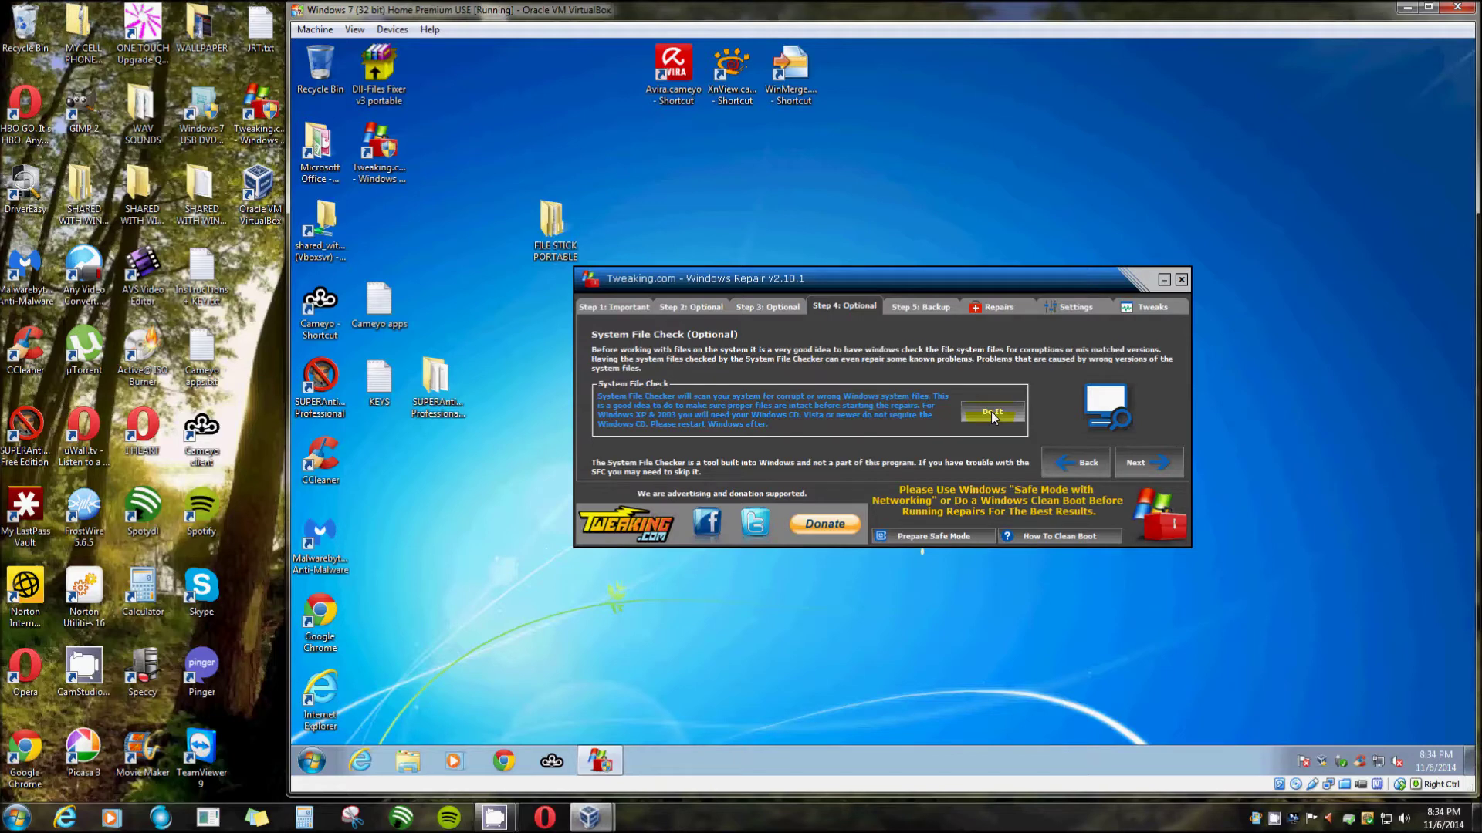
pyautogui.click(921, 307)
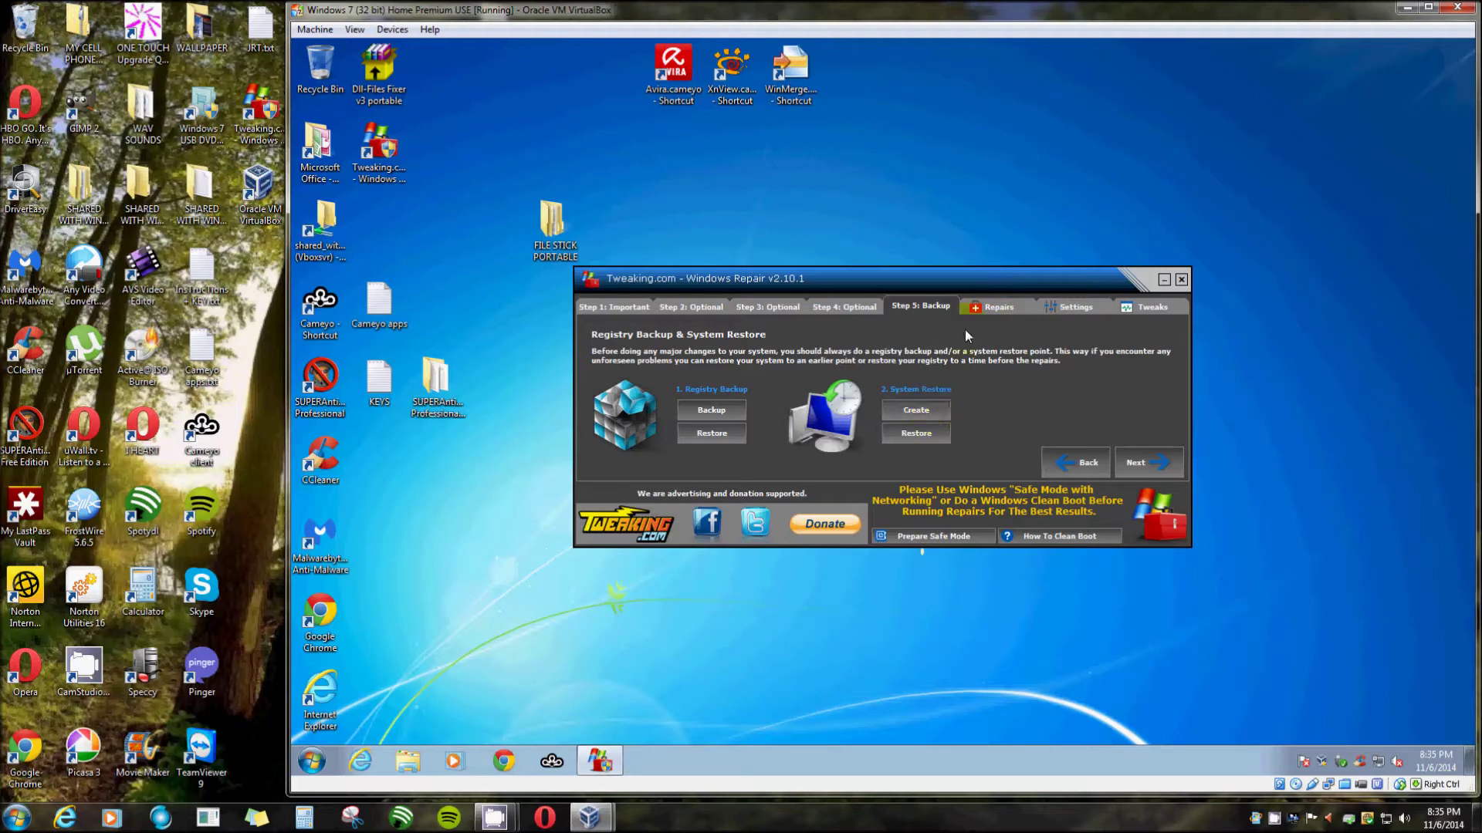
# Switch to the Repairs page with its registry backup option and disclaimer.
pyautogui.click(993, 307)
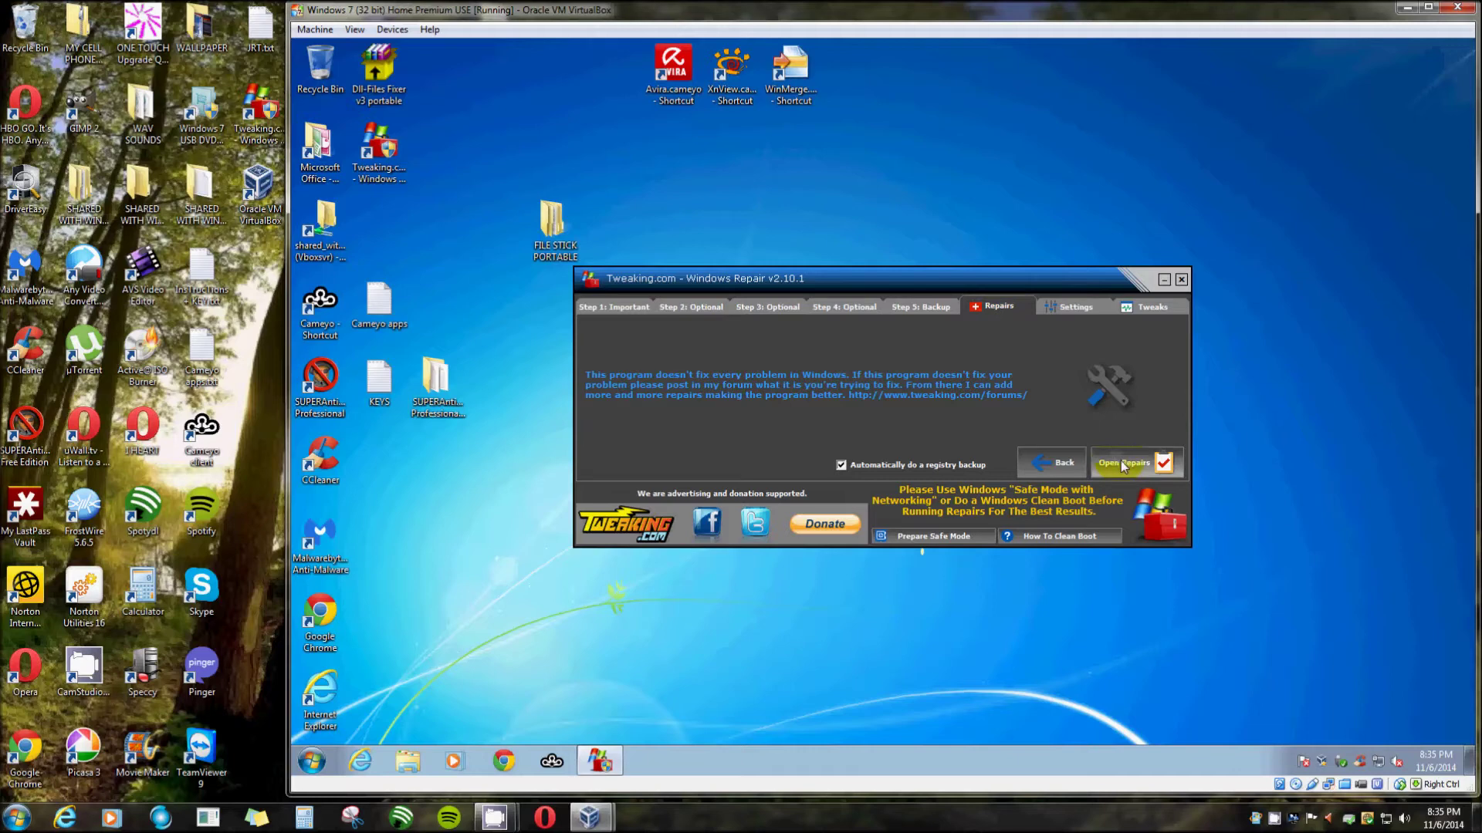
# In Settings' CMD.exe Options, try Purple then Gray console backgrounds and preview them.
pyautogui.click(1069, 309)
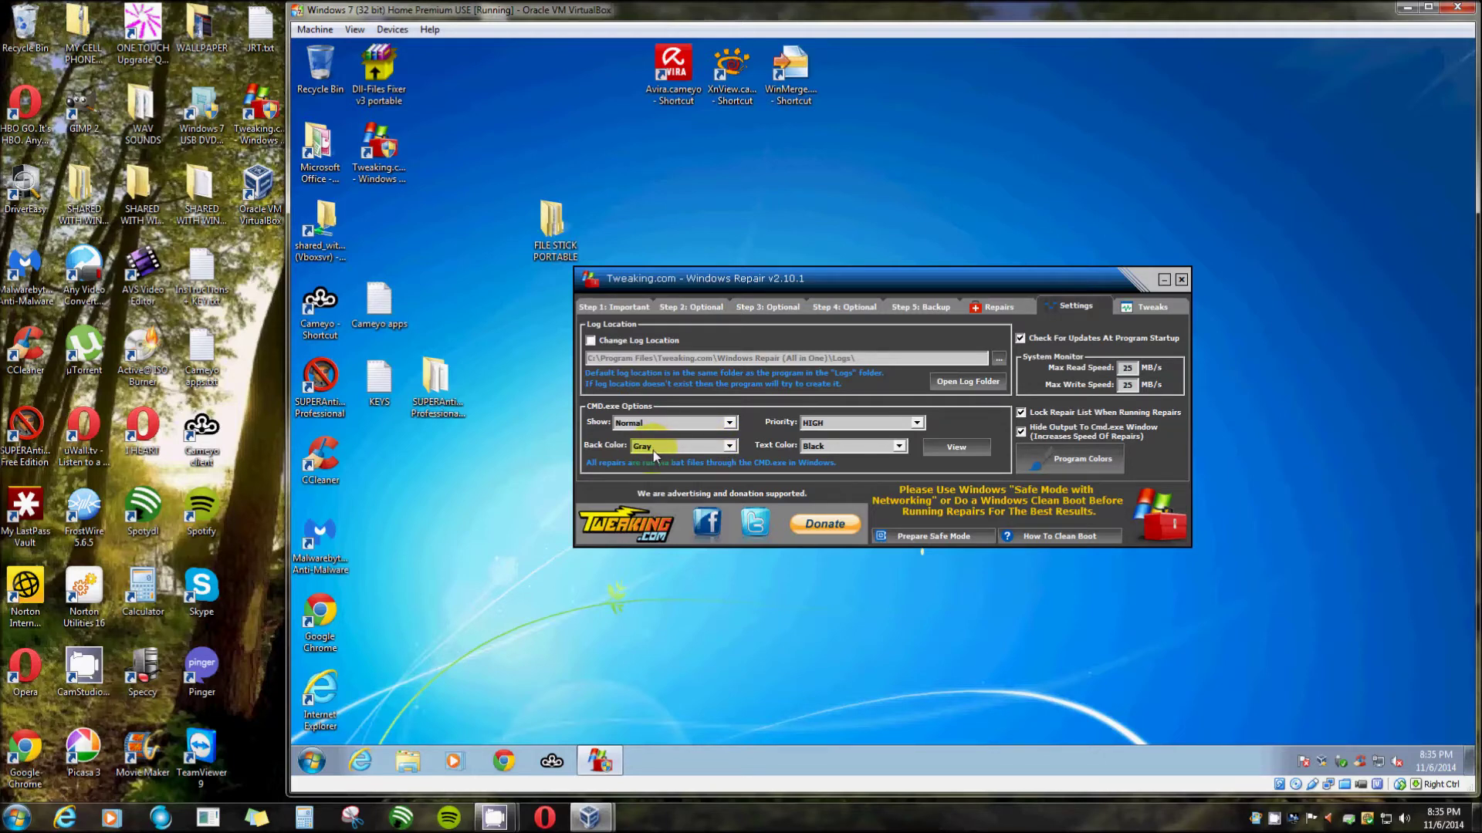
pyautogui.click(729, 447)
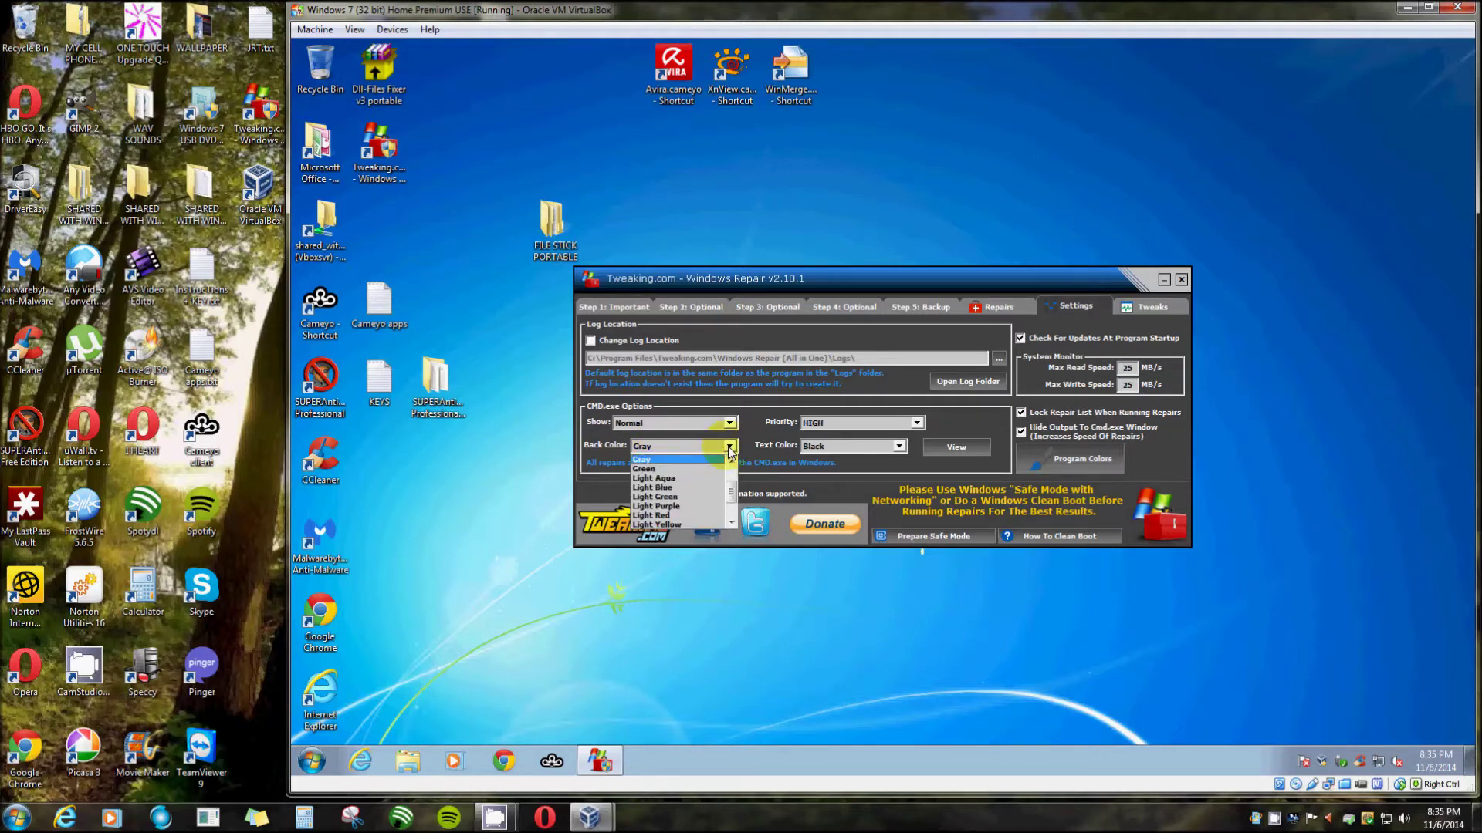
pyautogui.moveTo(734, 492); pyautogui.dragTo(734, 508)
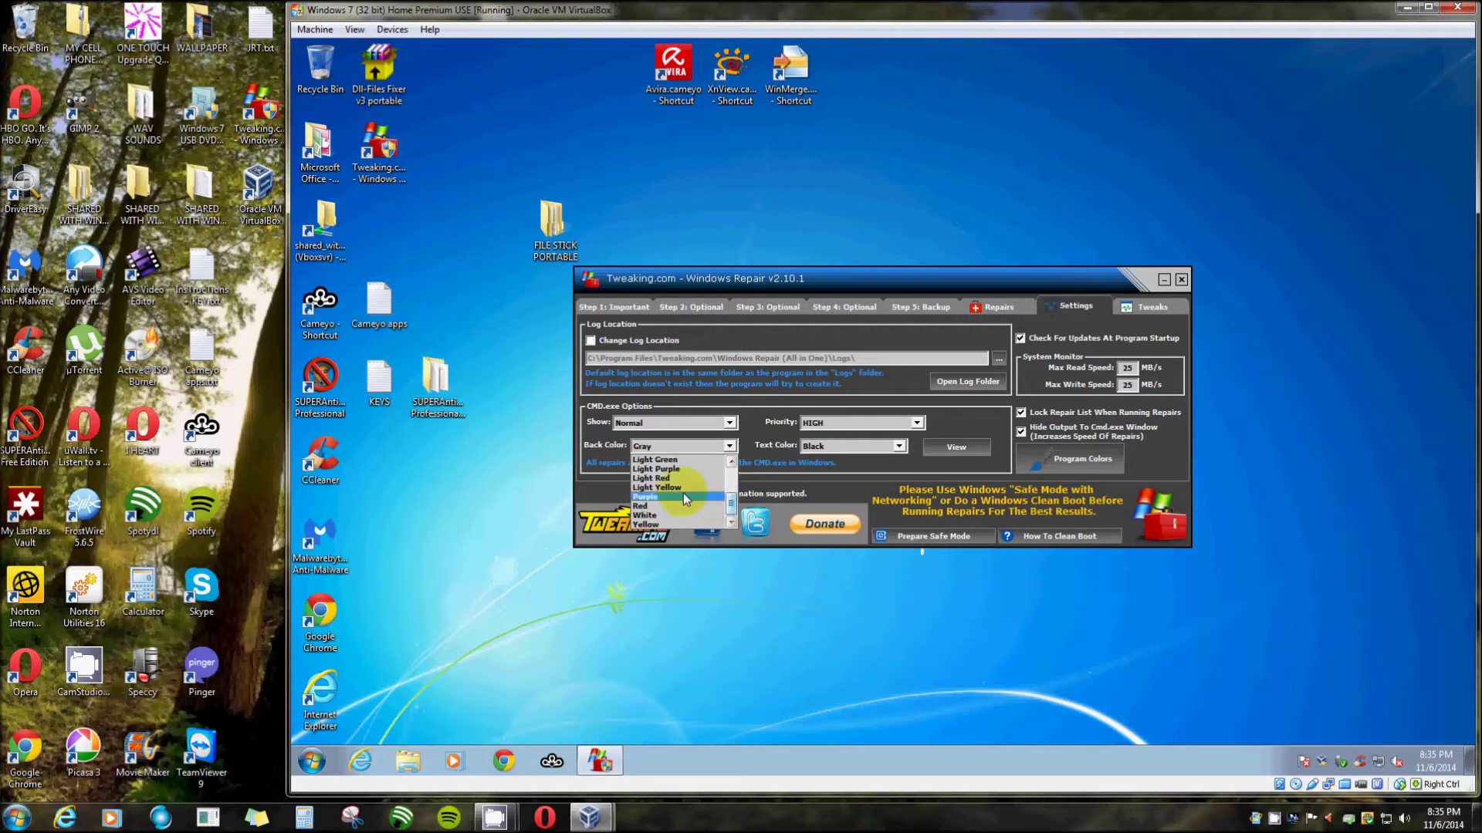
pyautogui.click(653, 497)
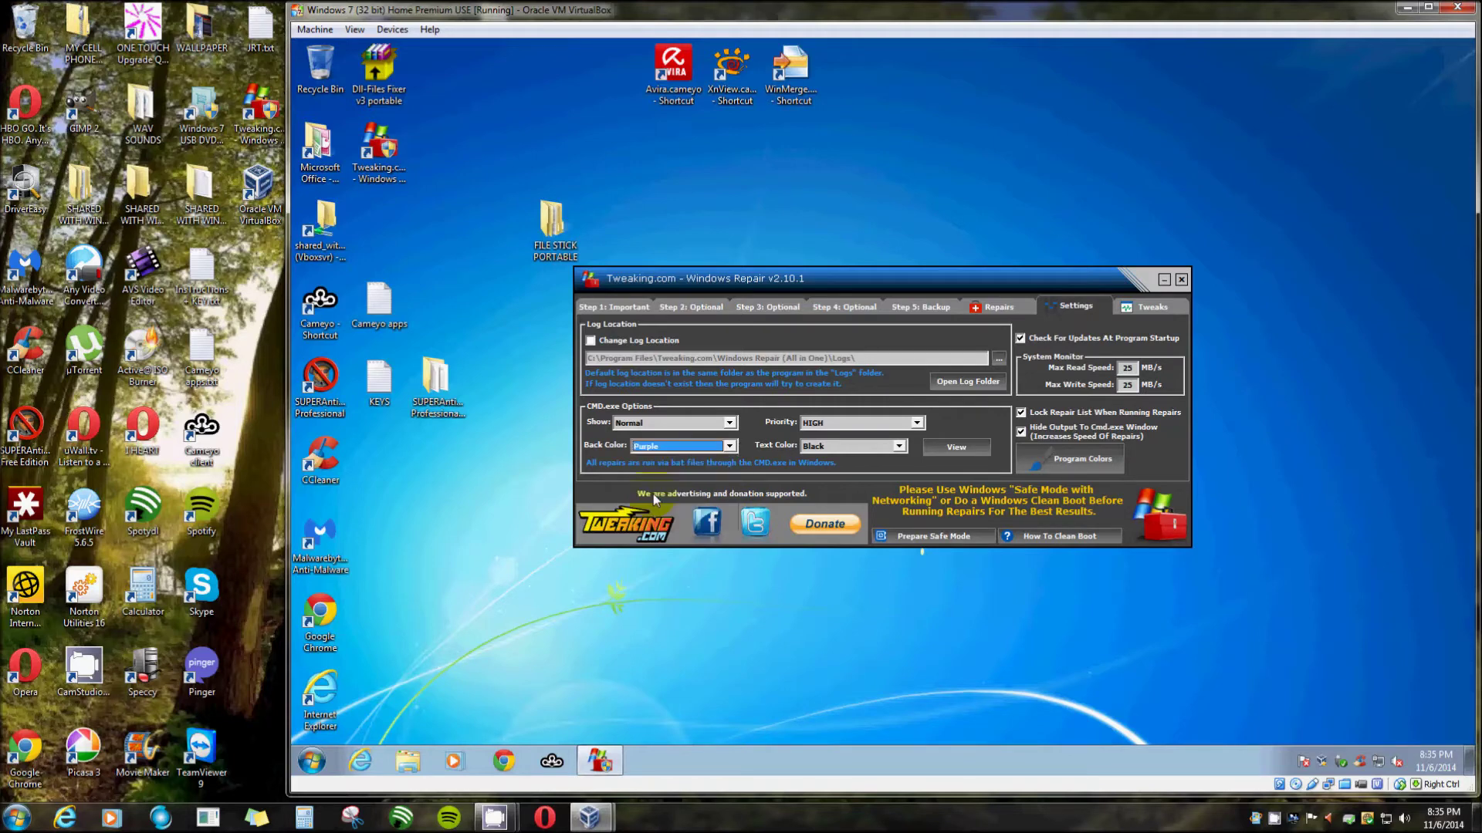
pyautogui.click(729, 446)
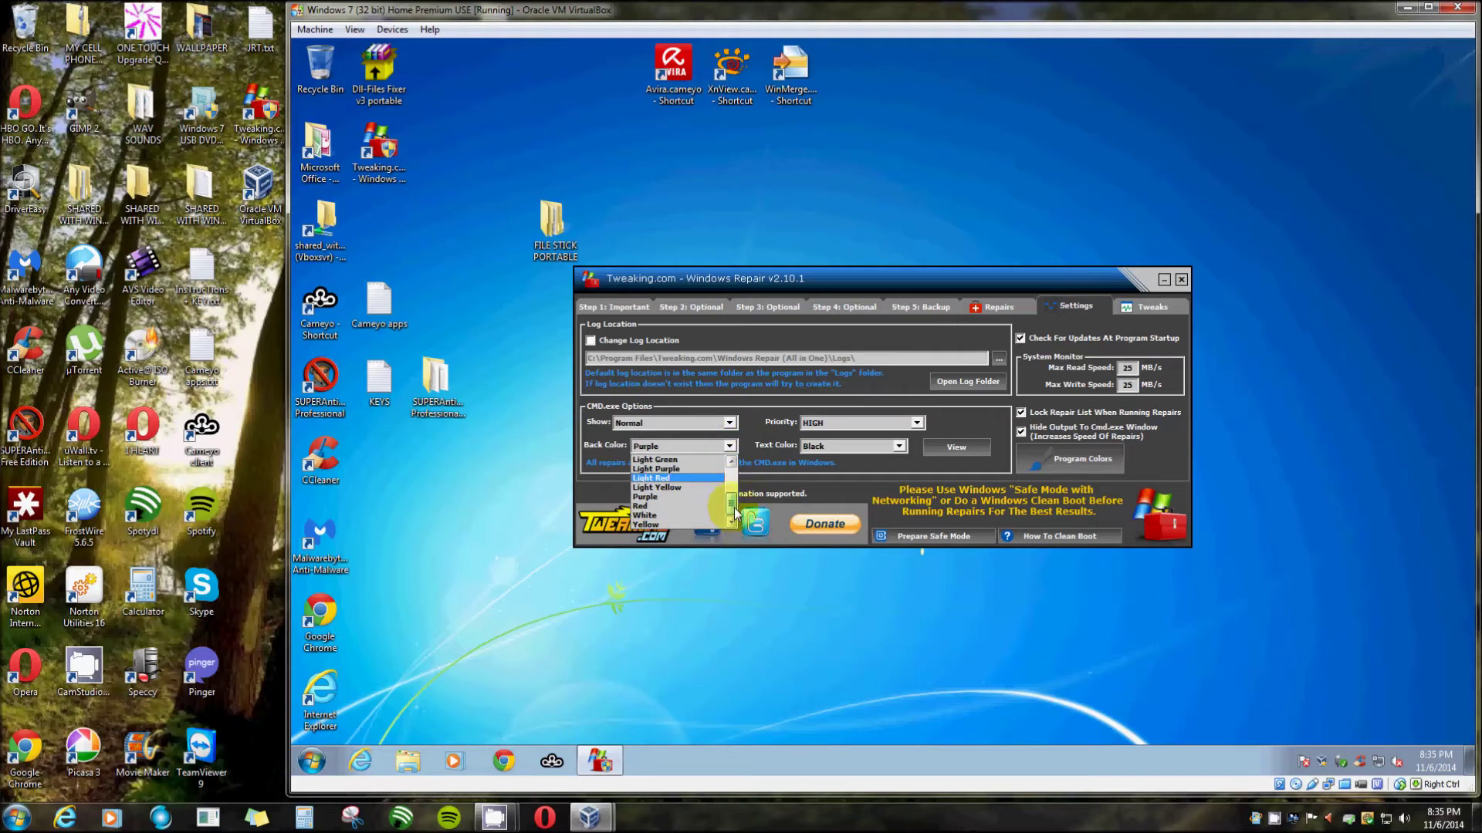
pyautogui.moveTo(739, 512); pyautogui.dragTo(733, 455)
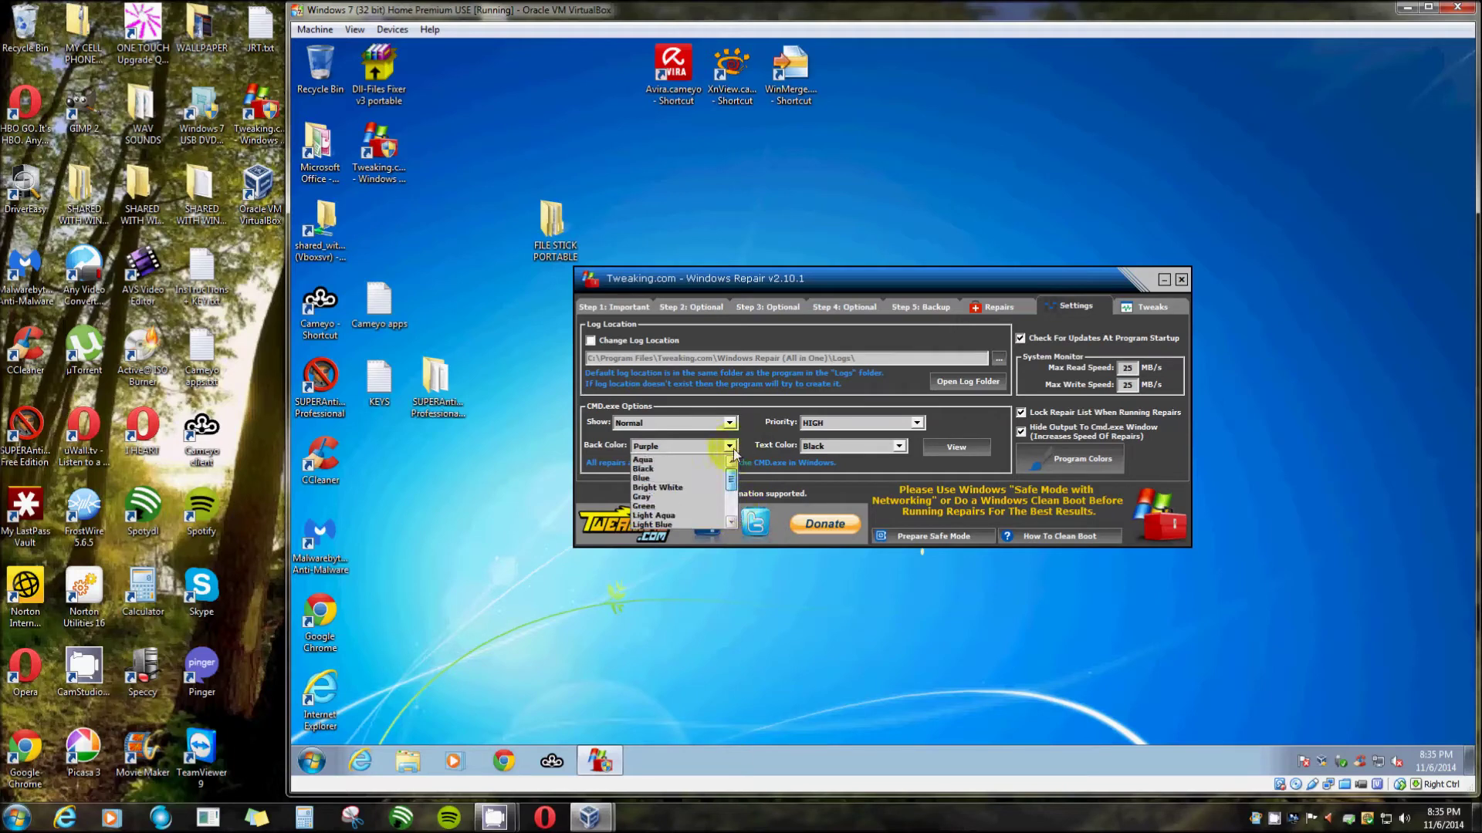
pyautogui.click(644, 497)
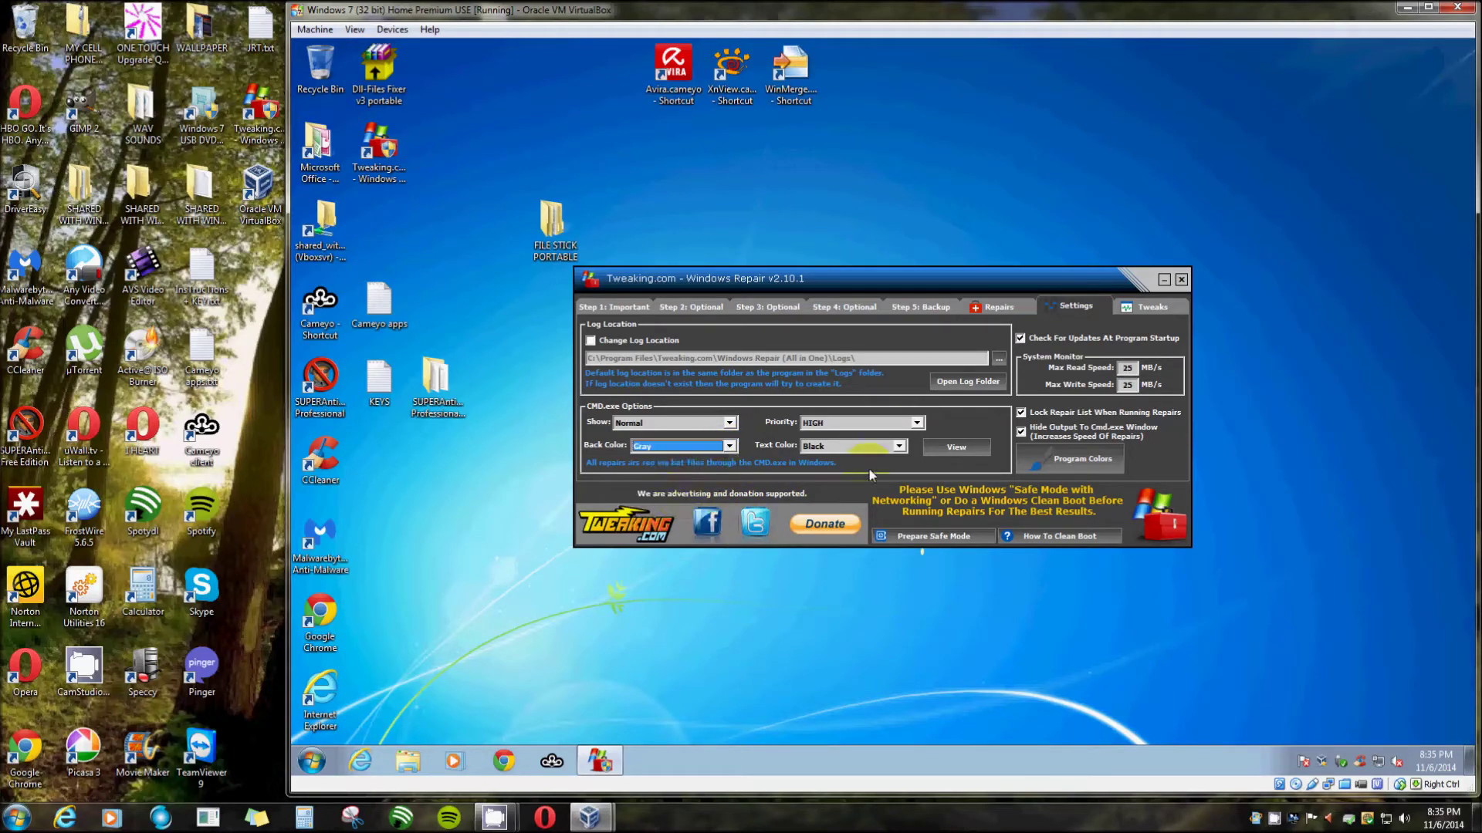
pyautogui.click(953, 451)
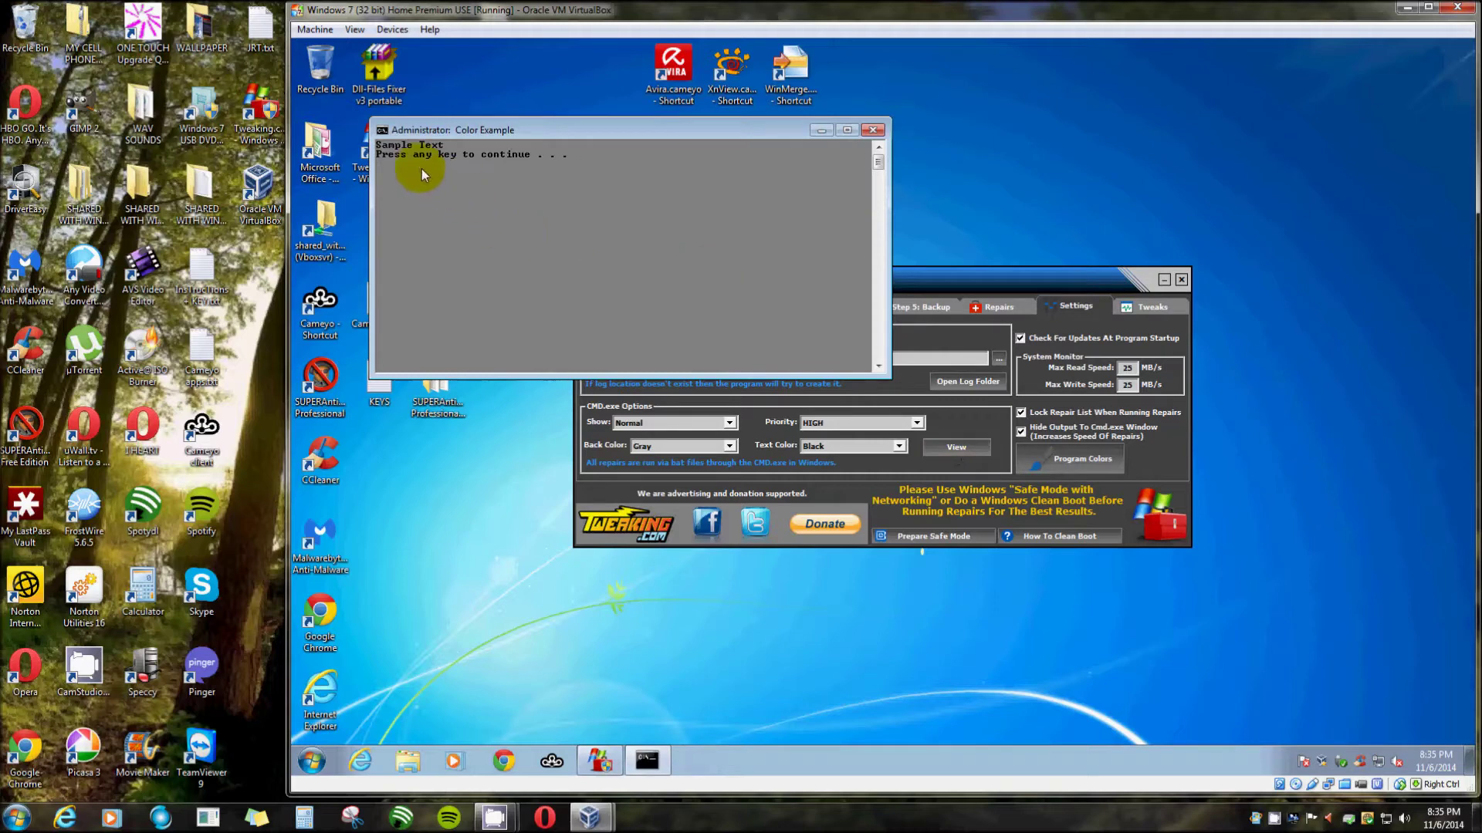
pyautogui.click(873, 131)
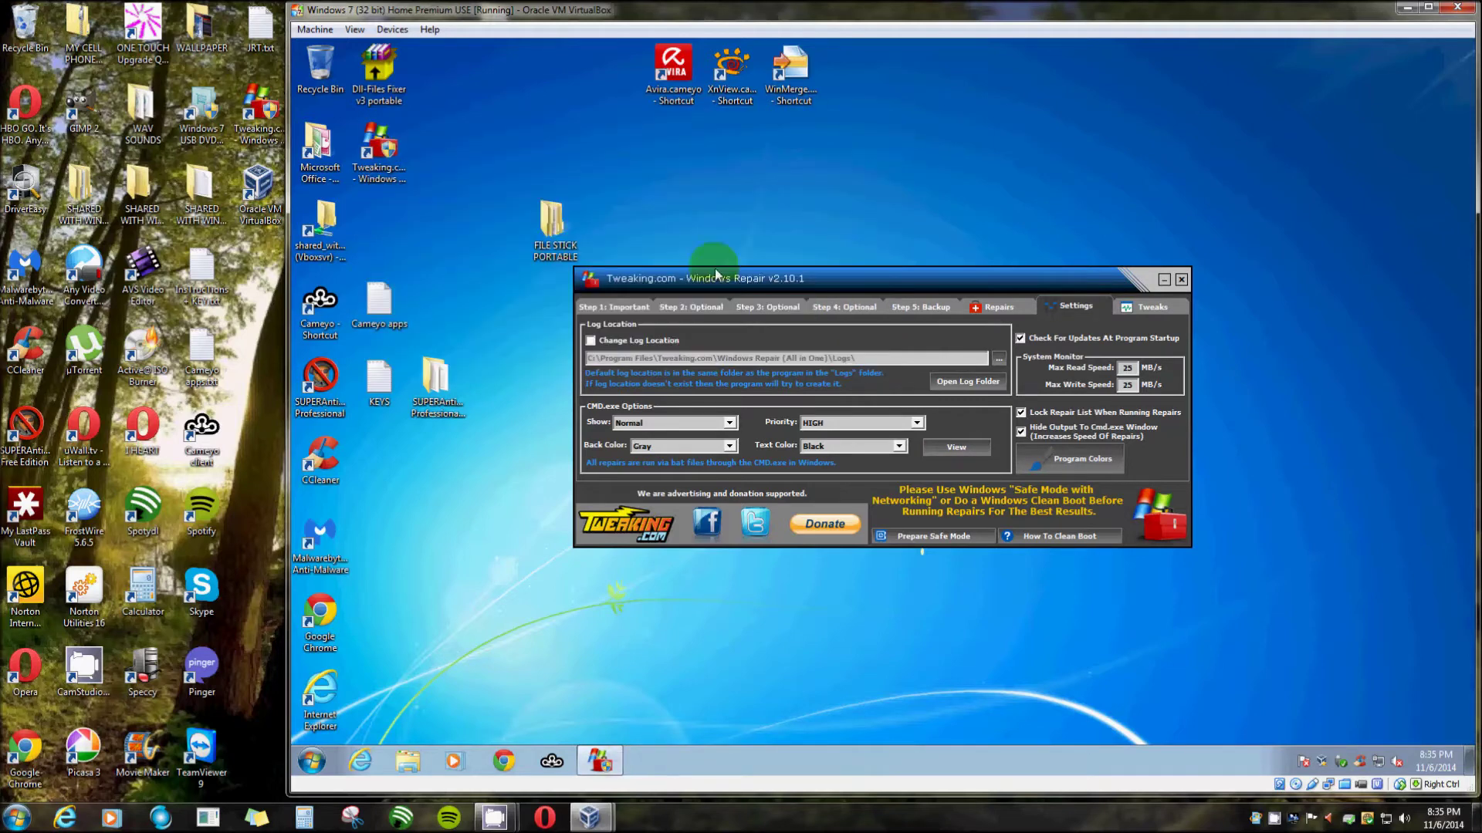
# Set the console to Purple background with Bright White text, preview it, and return to Repairs.
pyautogui.click(729, 446)
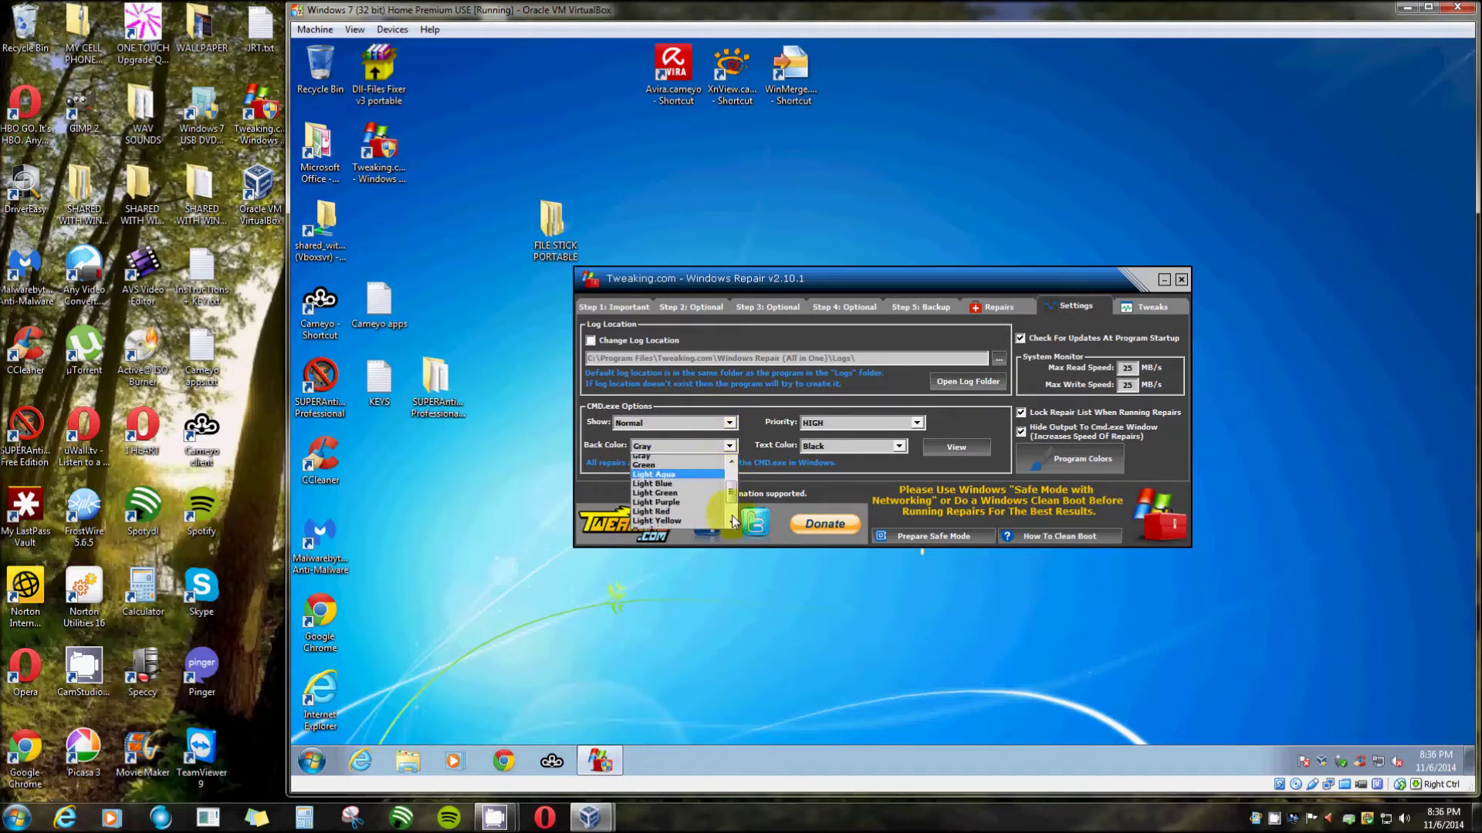
pyautogui.scroll(-2, 694, 502)
pyautogui.click(659, 497)
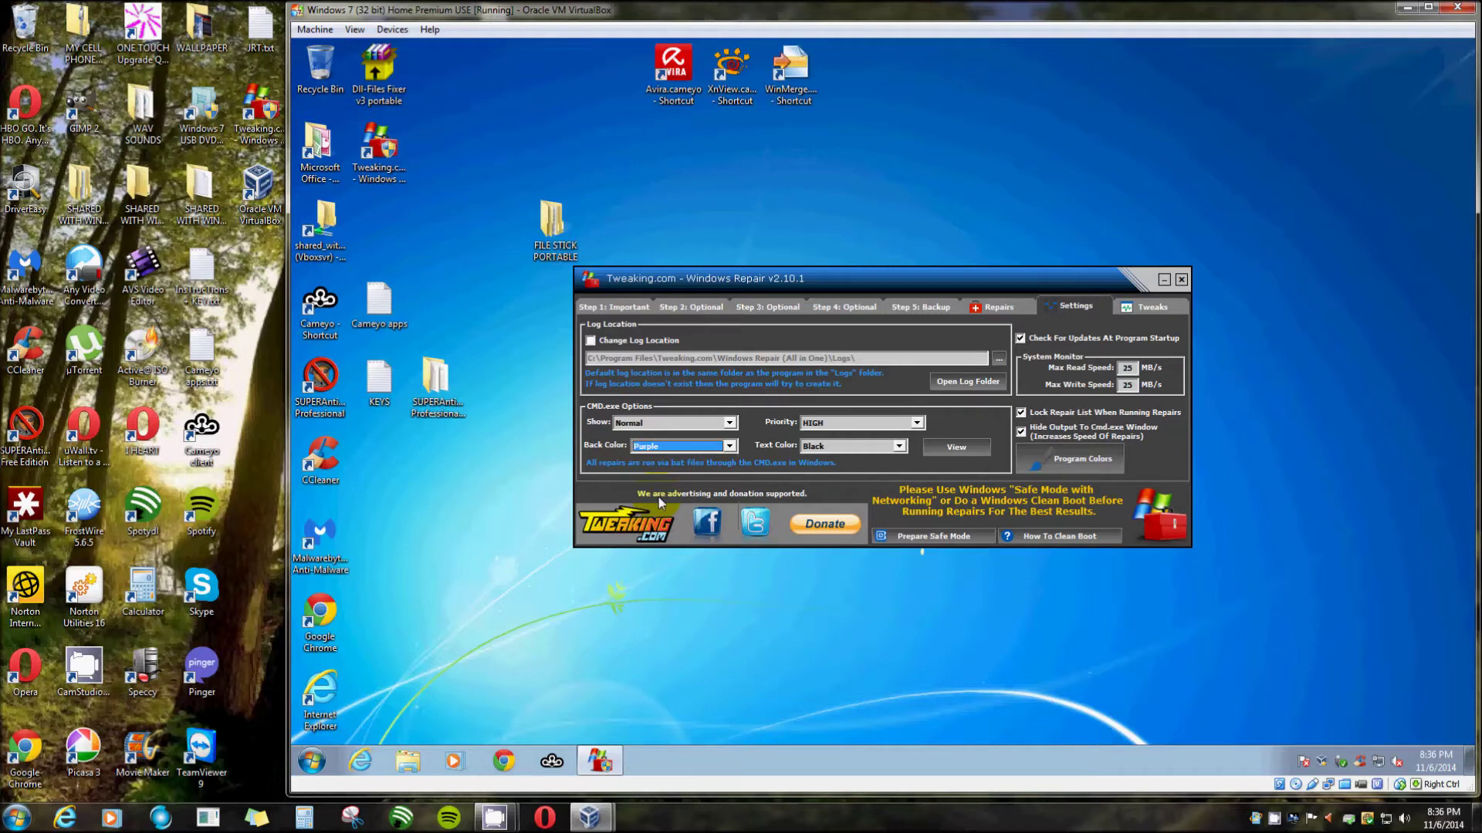
pyautogui.click(899, 446)
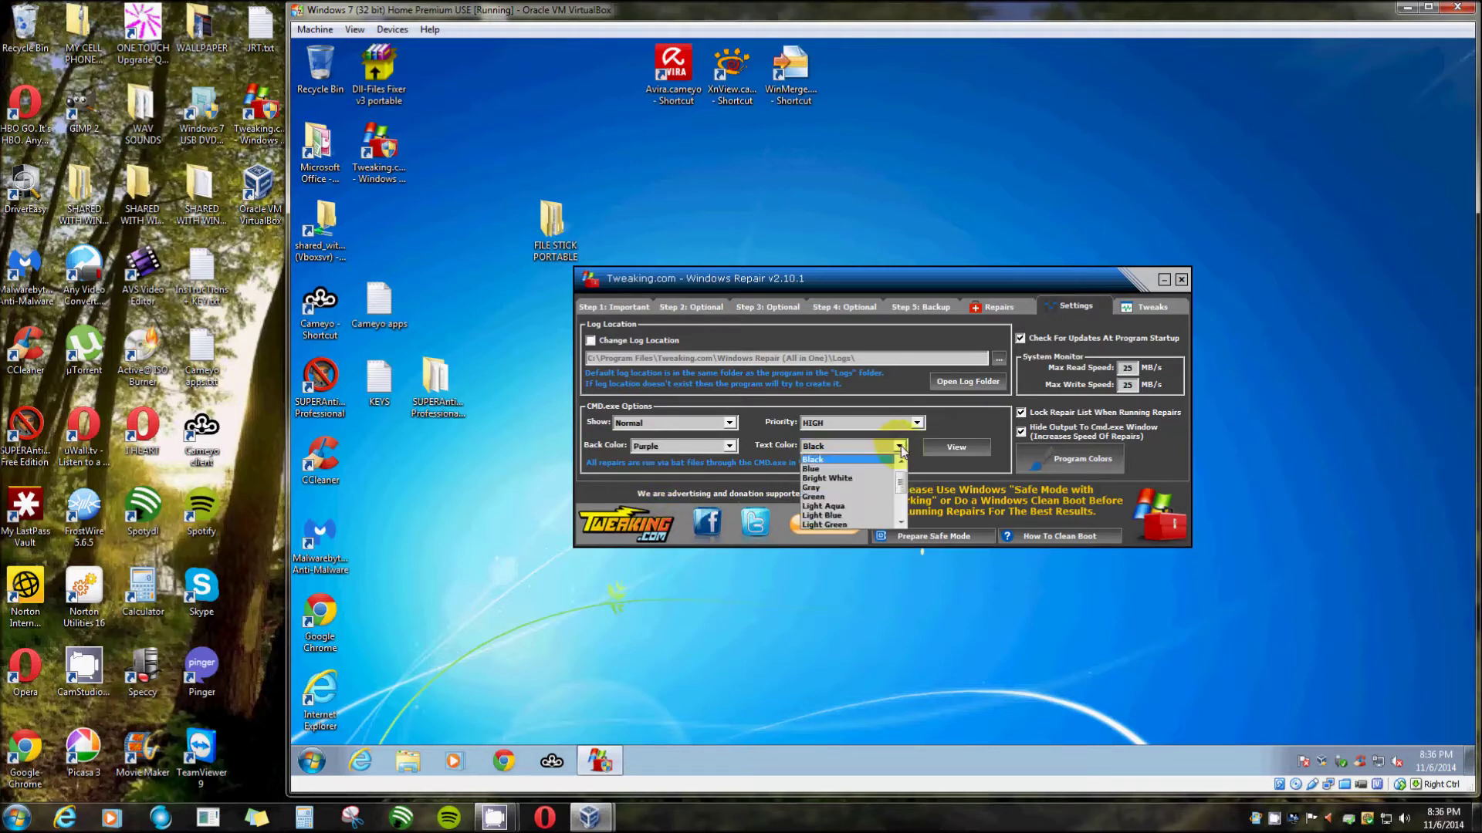
pyautogui.click(862, 479)
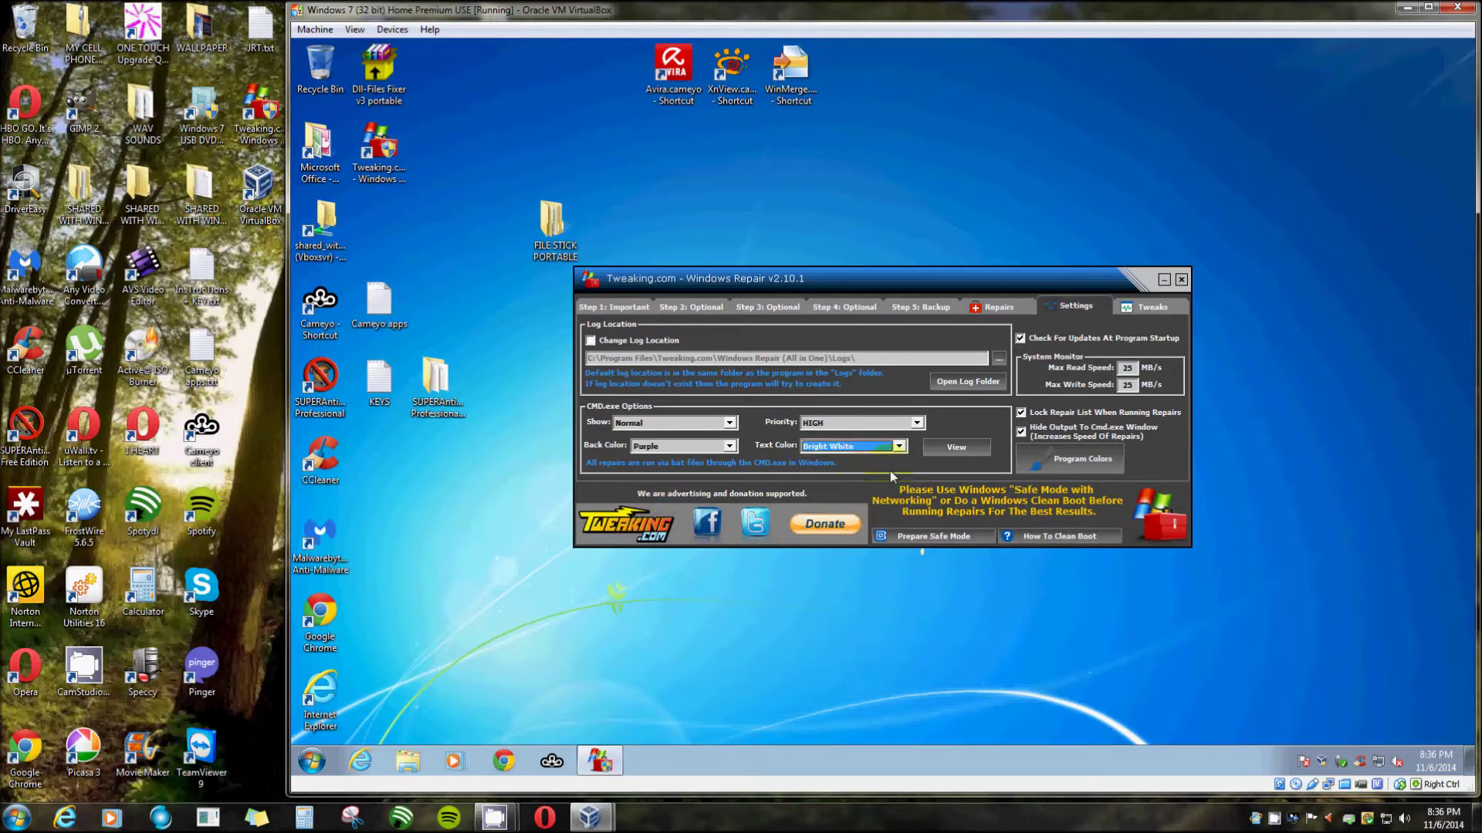
pyautogui.click(945, 449)
pyautogui.click(527, 243)
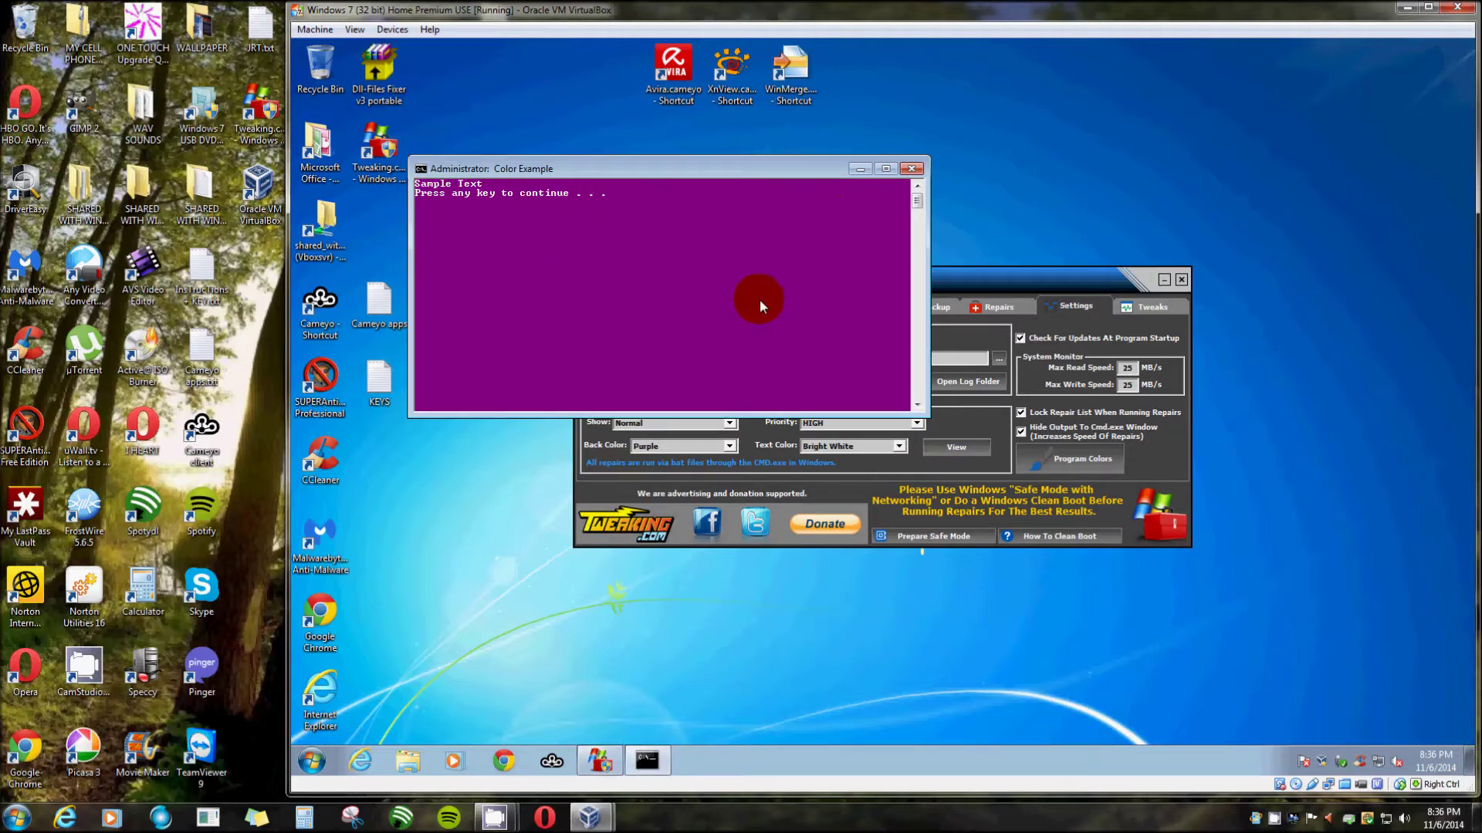
pyautogui.click(913, 169)
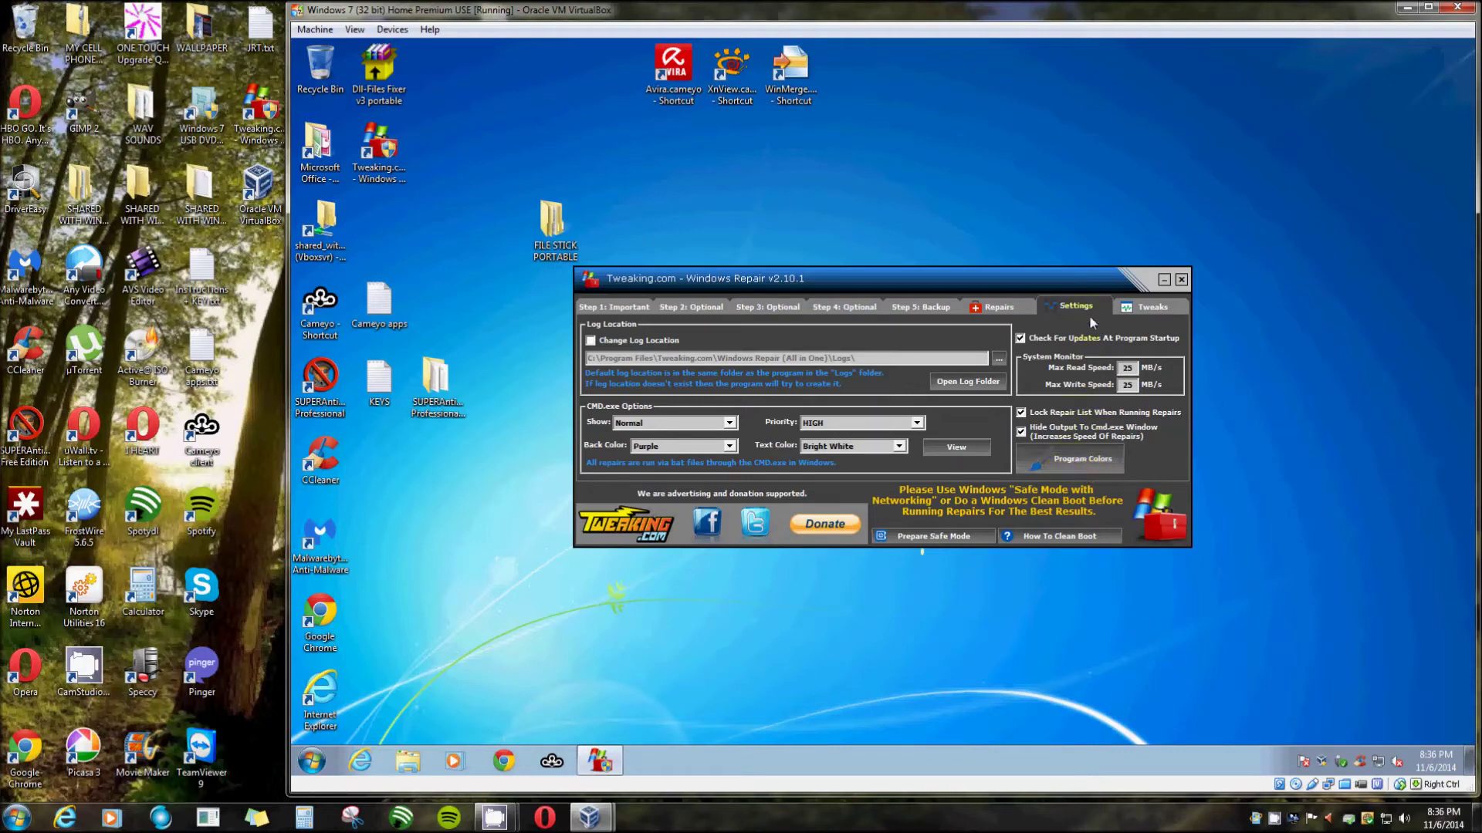
pyautogui.click(990, 307)
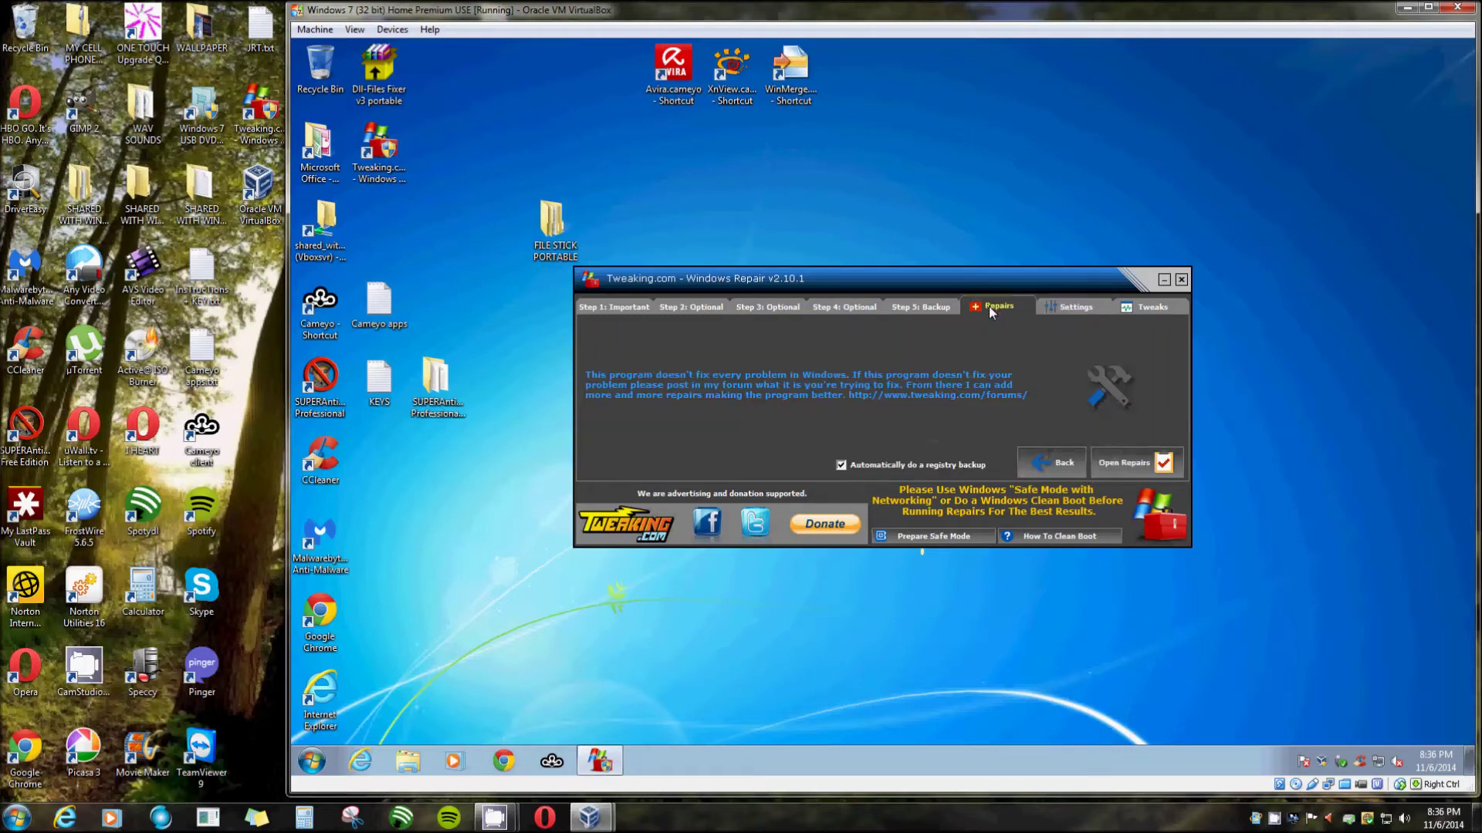
# Open the repair checklist, review entries like Print Spooler and Reset File Permissions, and enable restart when finished.
pyautogui.click(1122, 464)
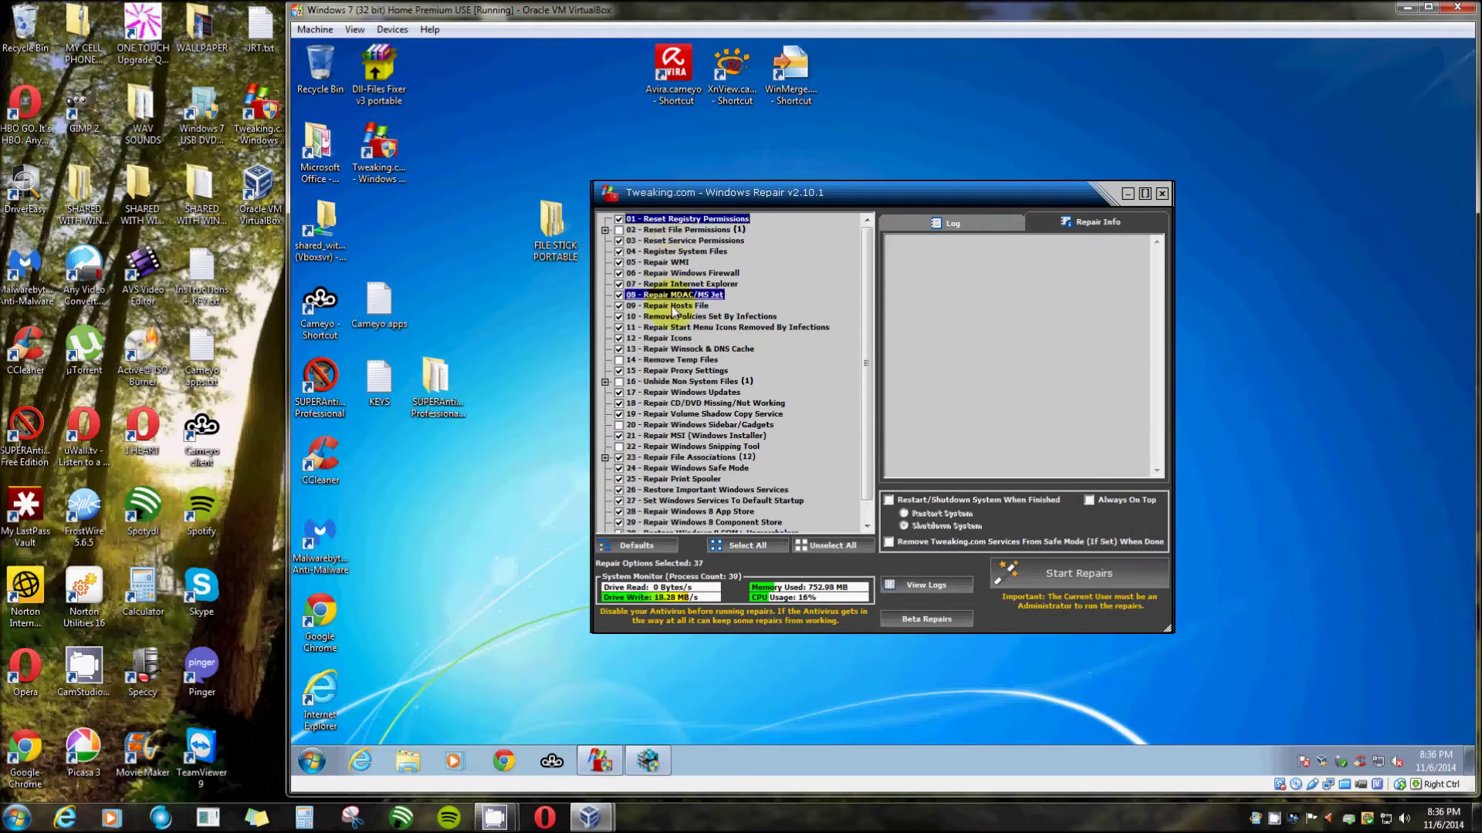
pyautogui.click(668, 479)
pyautogui.click(617, 361)
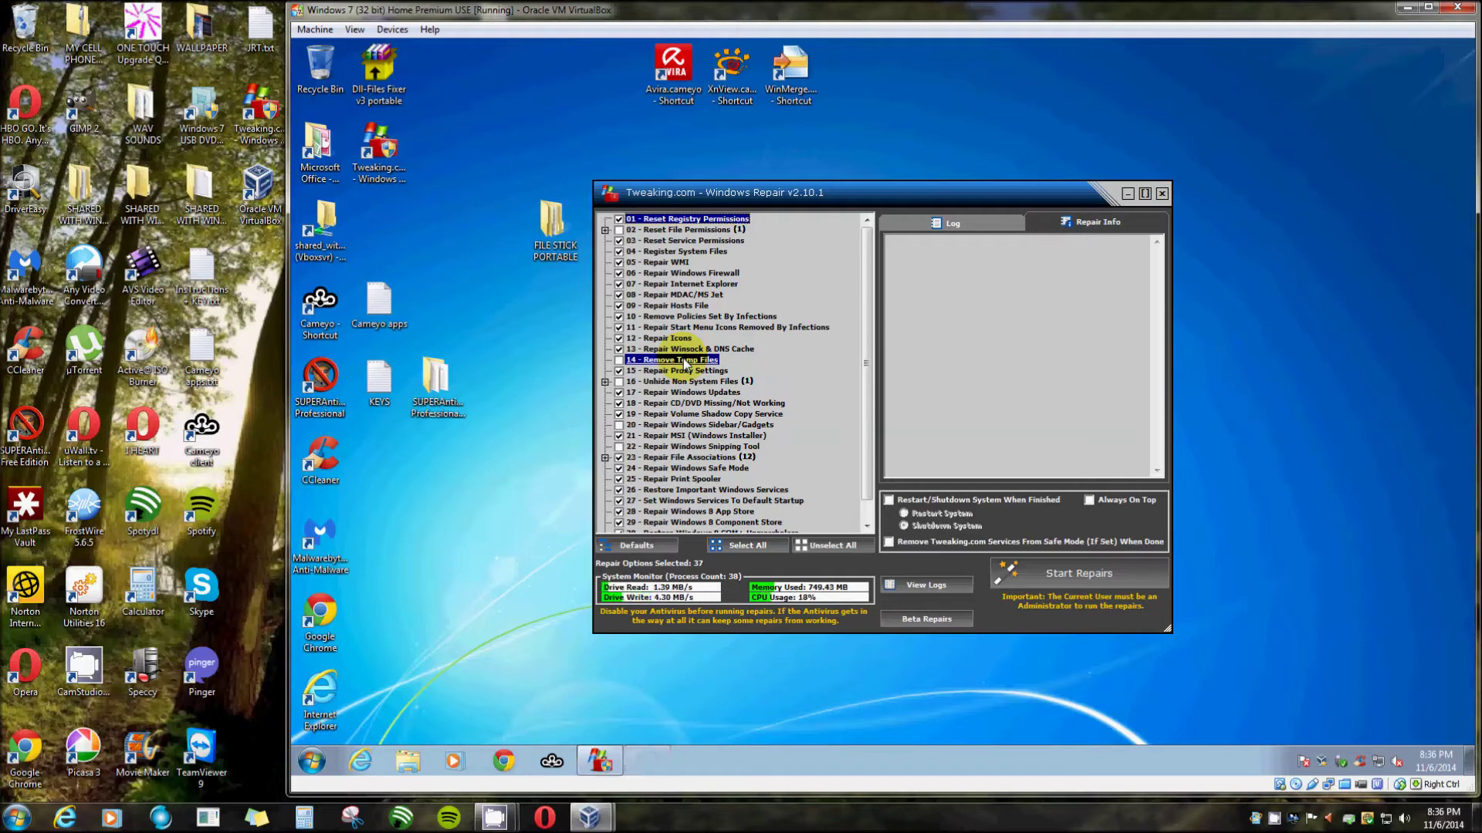
pyautogui.click(698, 230)
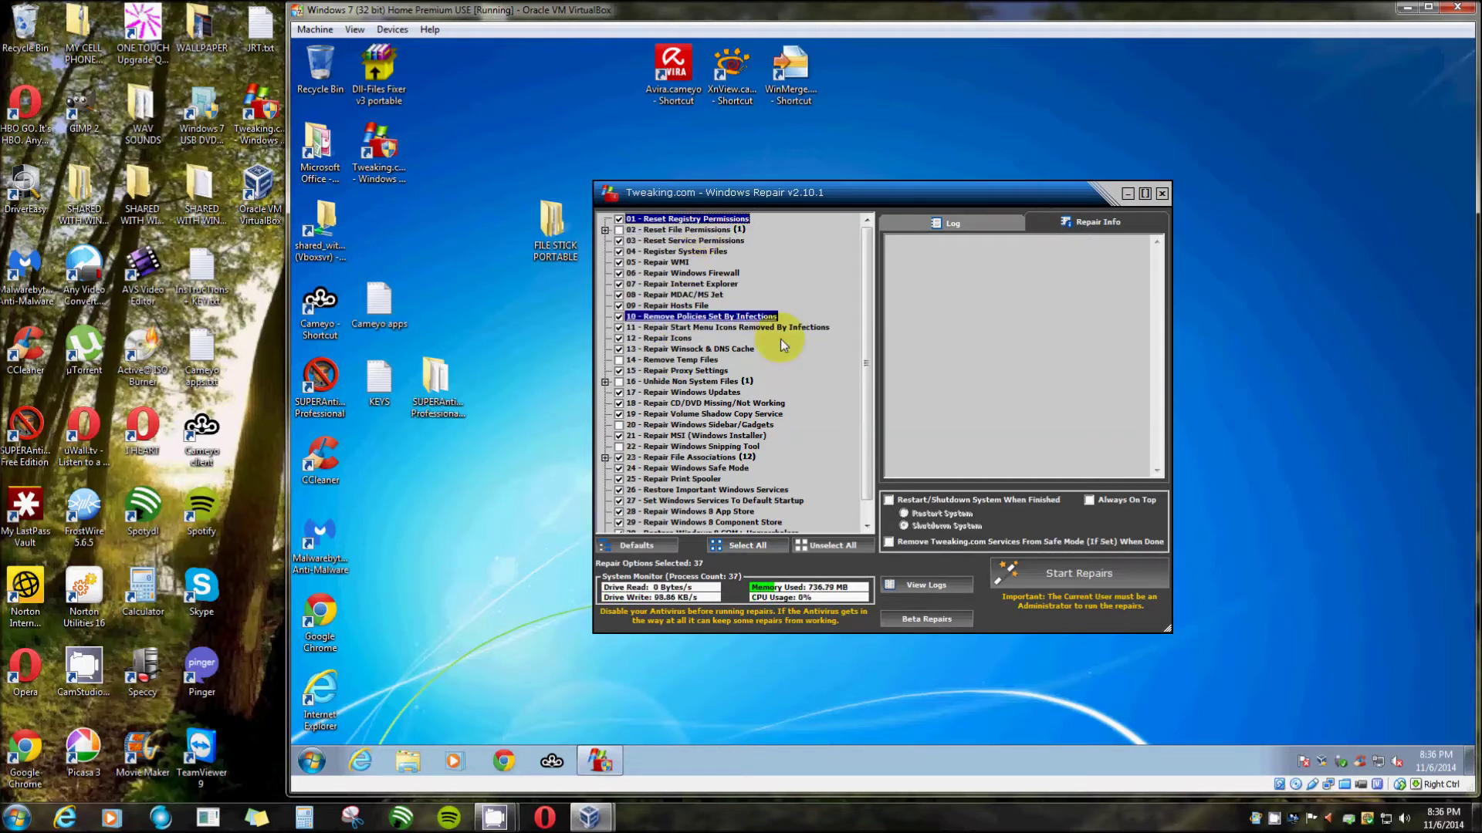
pyautogui.moveTo(869, 370); pyautogui.dragTo(868, 422)
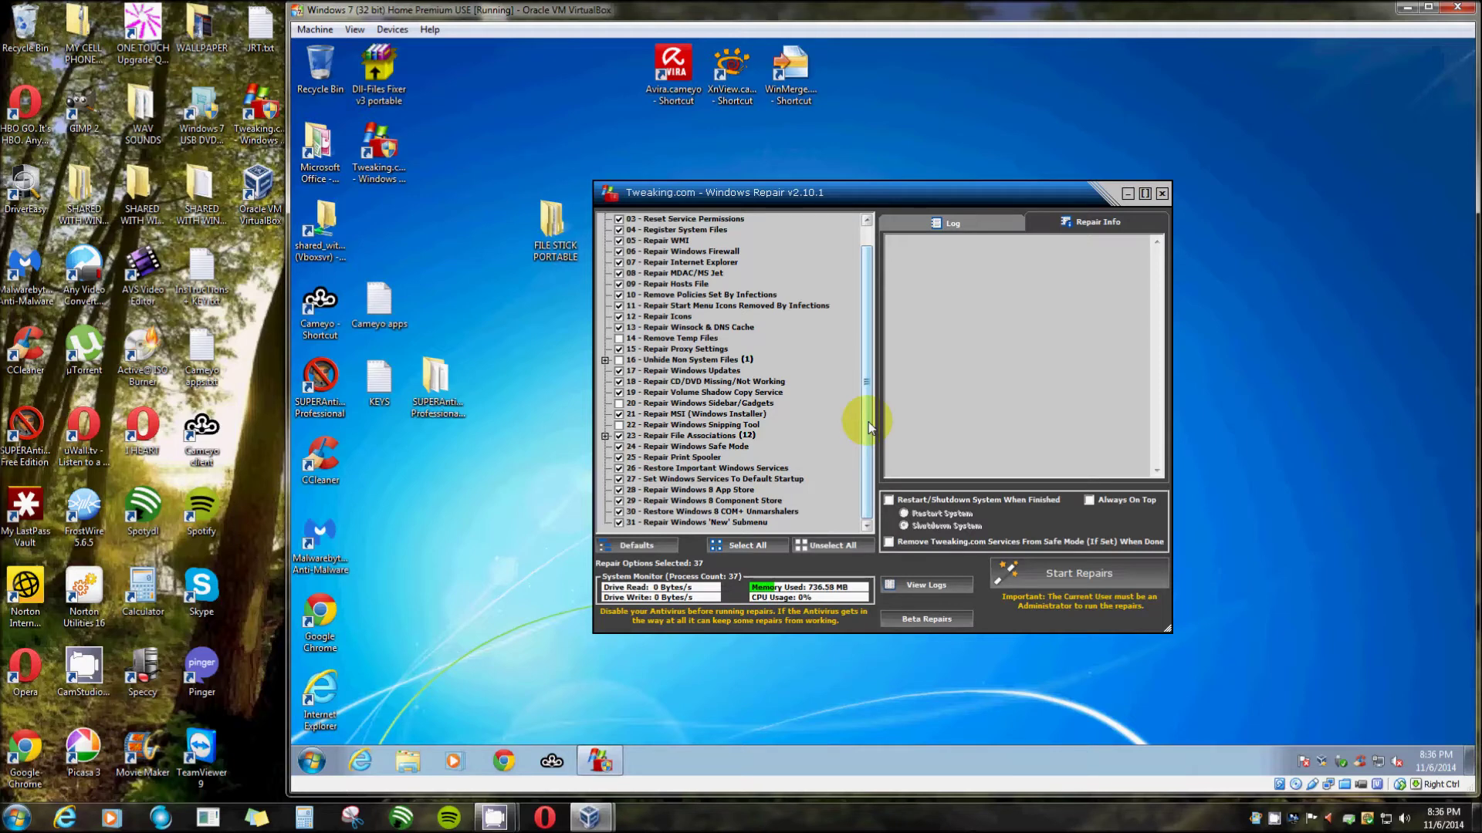
pyautogui.click(673, 490)
pyautogui.scroll(1, 867, 432)
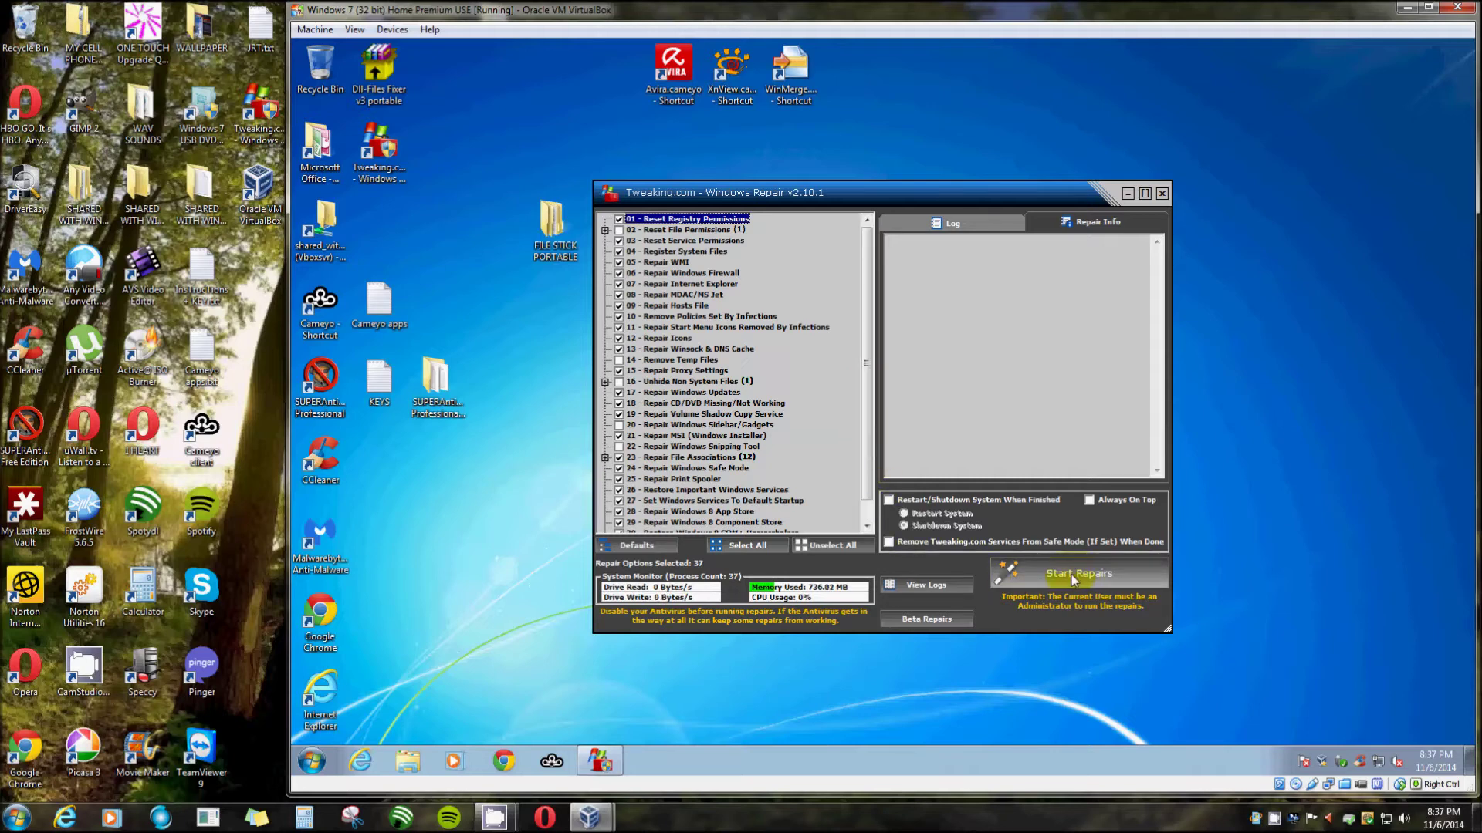
pyautogui.click(889, 501)
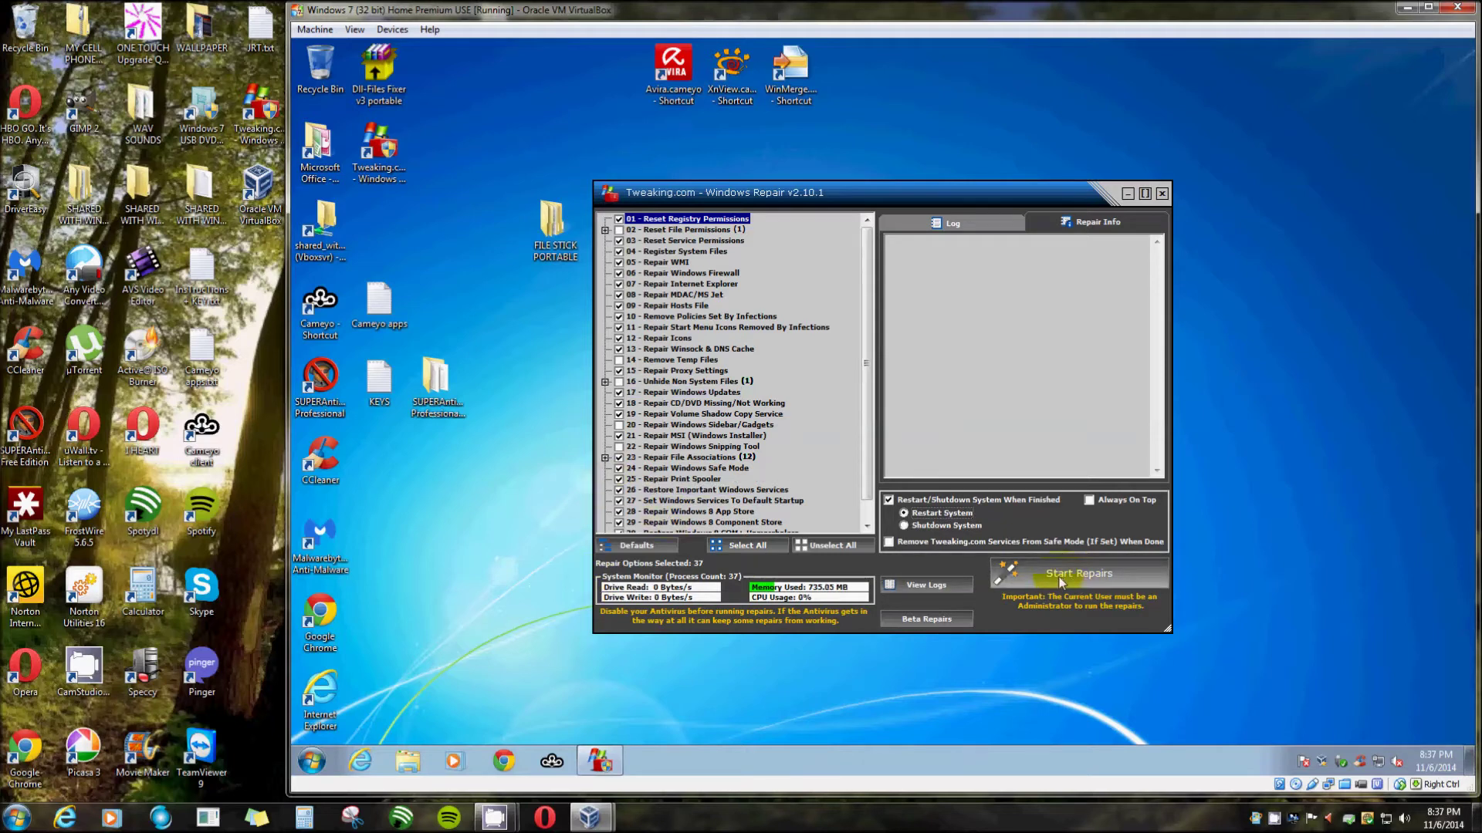
# Start the checked repairs and position the purple console window to watch Register System Files run.
pyautogui.click(1061, 582)
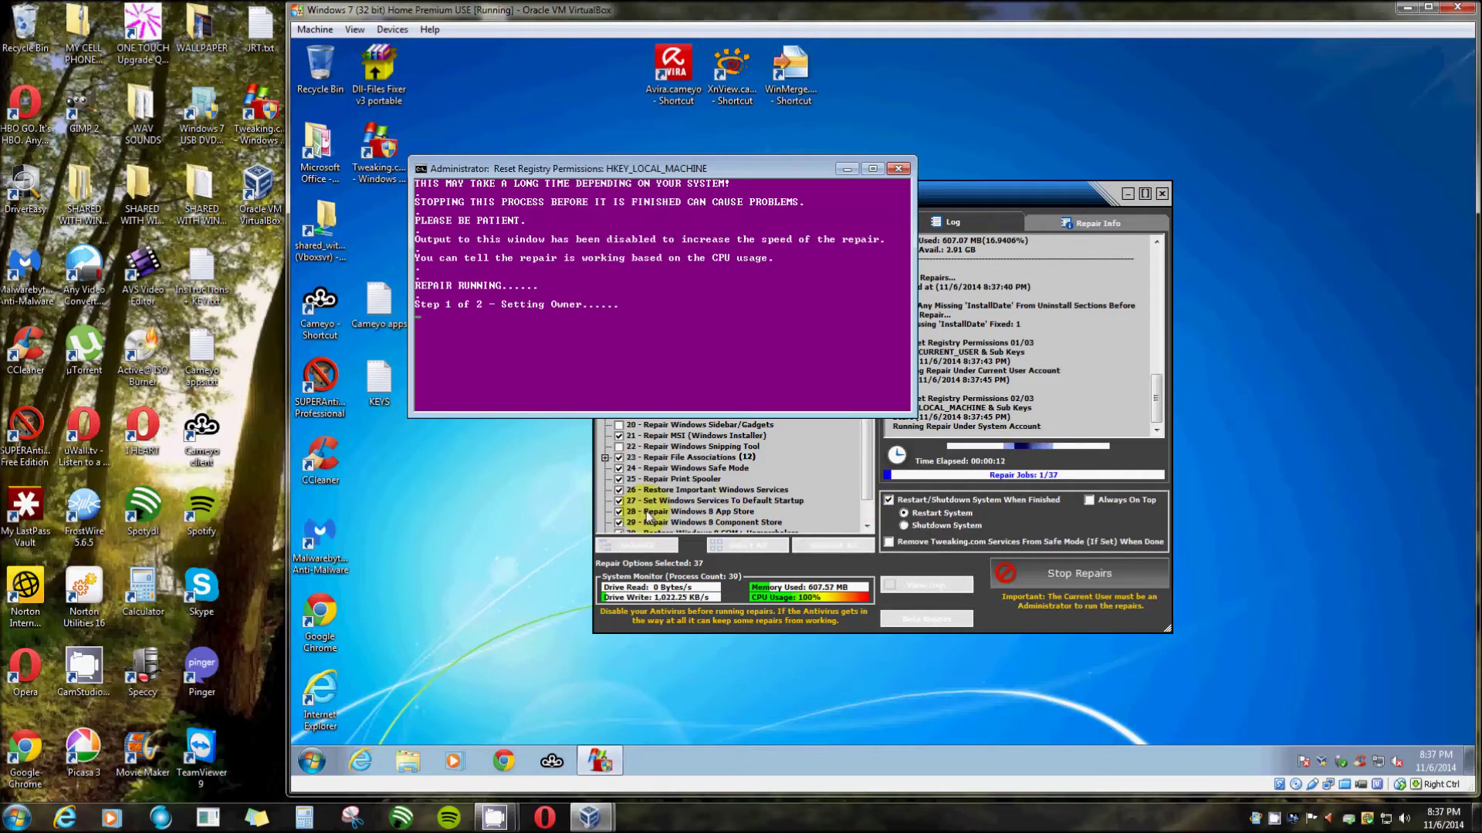
pyautogui.click(715, 332)
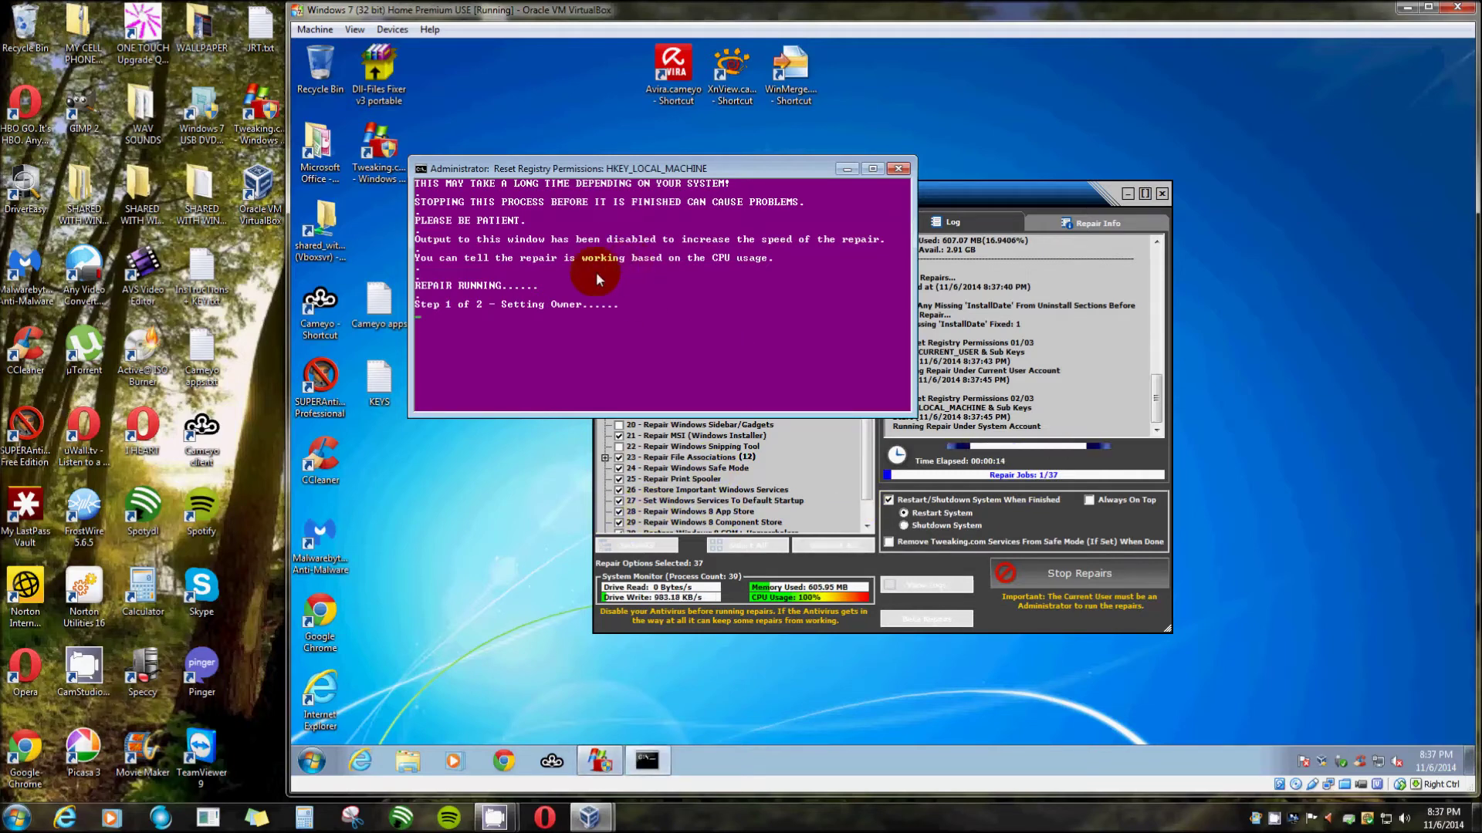
pyautogui.click(585, 335)
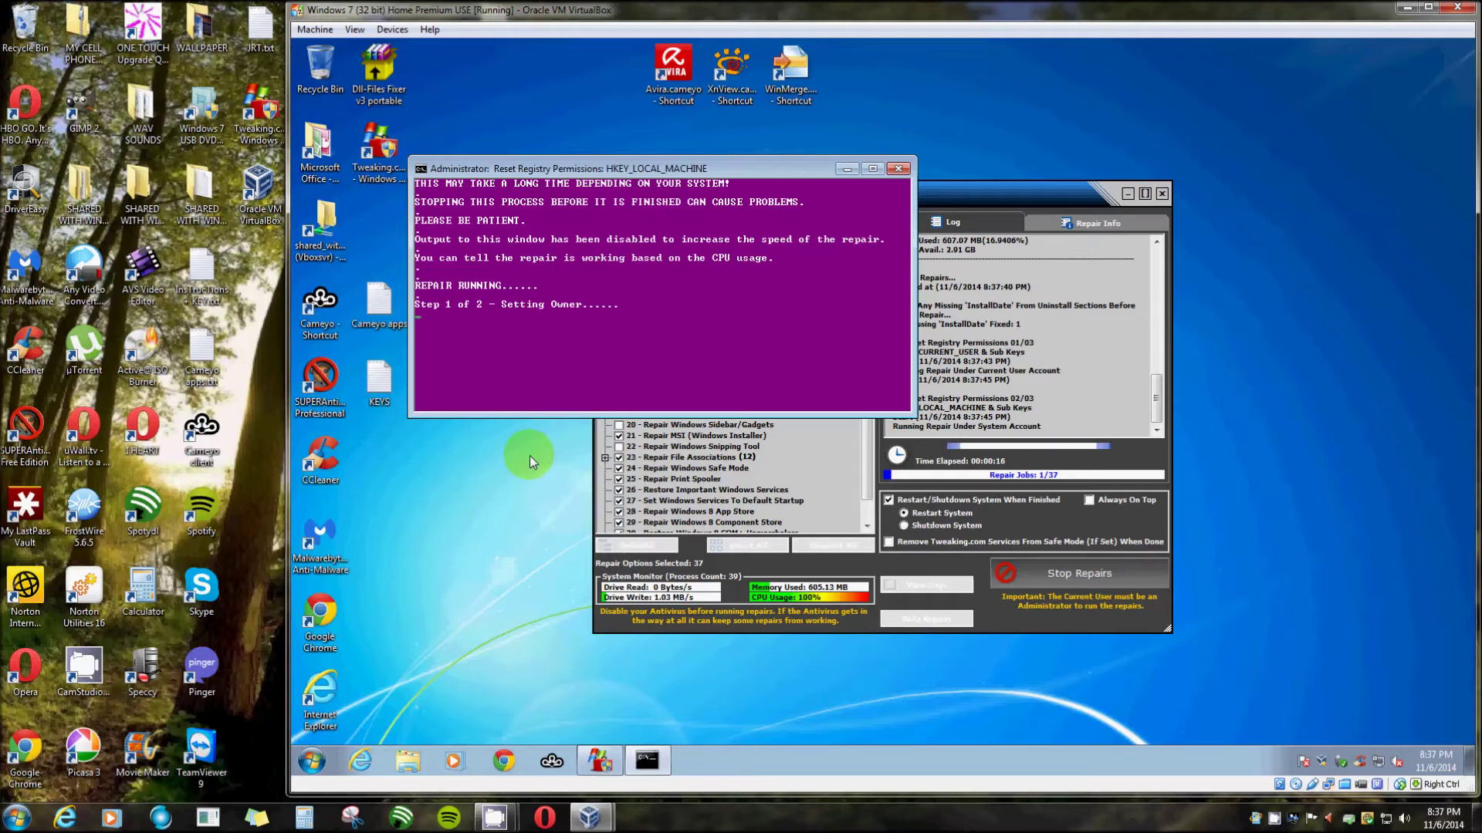
pyautogui.moveTo(529, 455)
pyautogui.mouseDown()
pyautogui.moveTo(484, 373)
pyautogui.moveTo(470, 290)
pyautogui.moveTo(466, 338)
pyautogui.moveTo(586, 304)
pyautogui.moveTo(547, 316)
pyautogui.mouseUp()
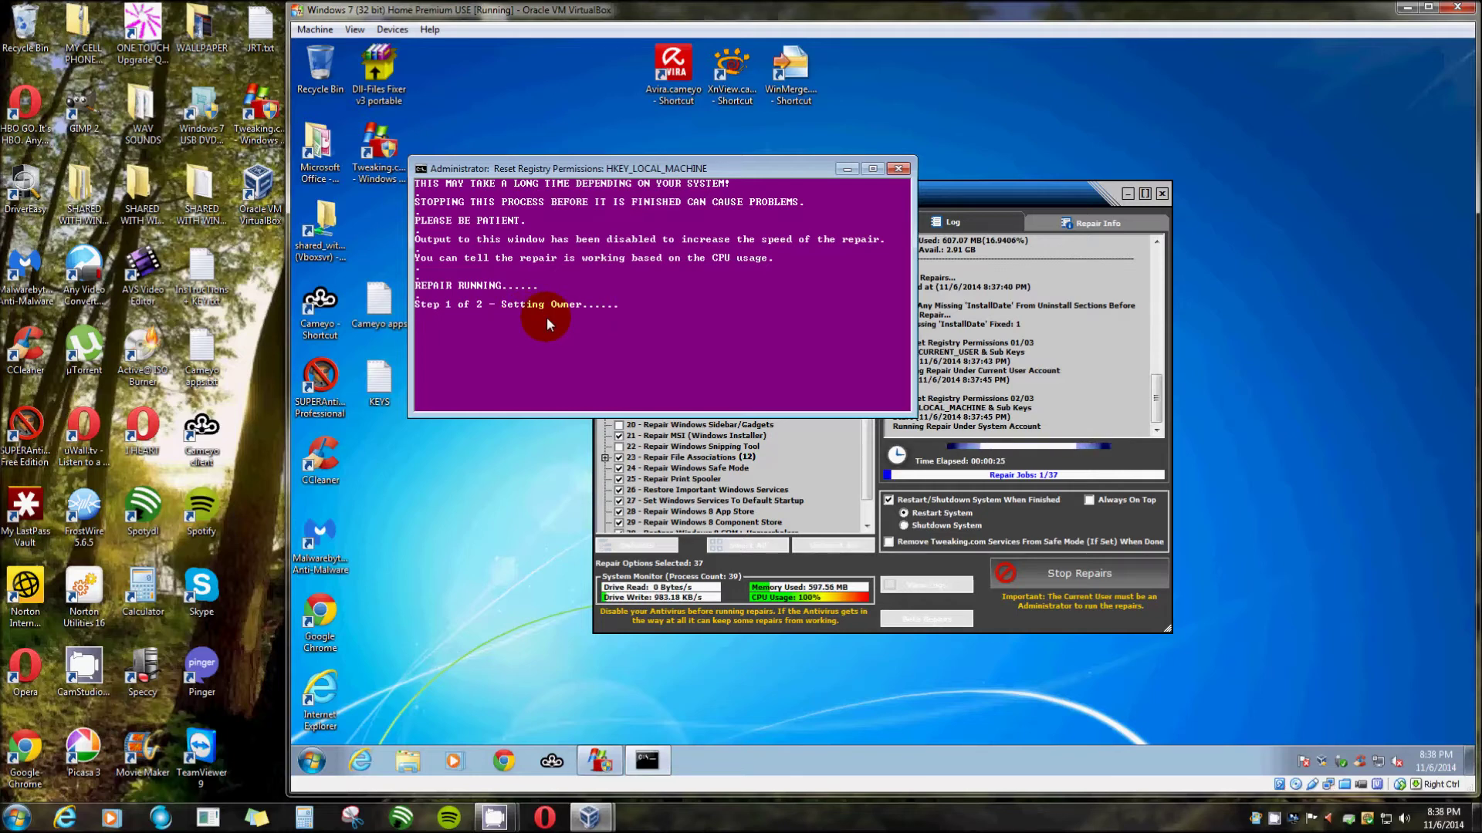
pyautogui.moveTo(495, 322)
pyautogui.mouseDown()
pyautogui.moveTo(467, 327)
pyautogui.moveTo(559, 308)
pyautogui.mouseUp()
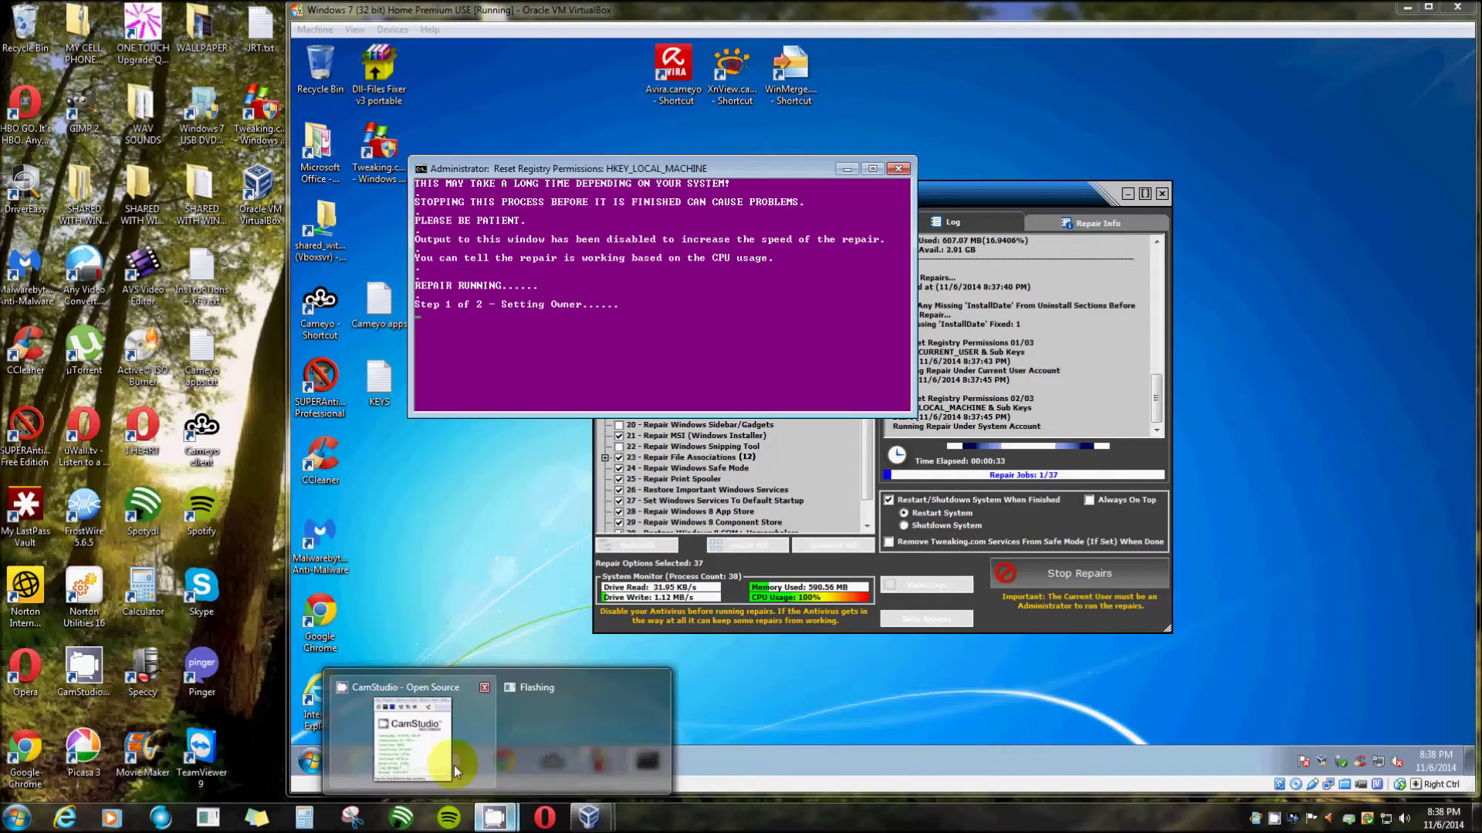
pyautogui.click(454, 765)
# Let the repairs run until Repair WMI, job 4 of 37, reaches step 3 of 3.
pyautogui.click(1091, 446)
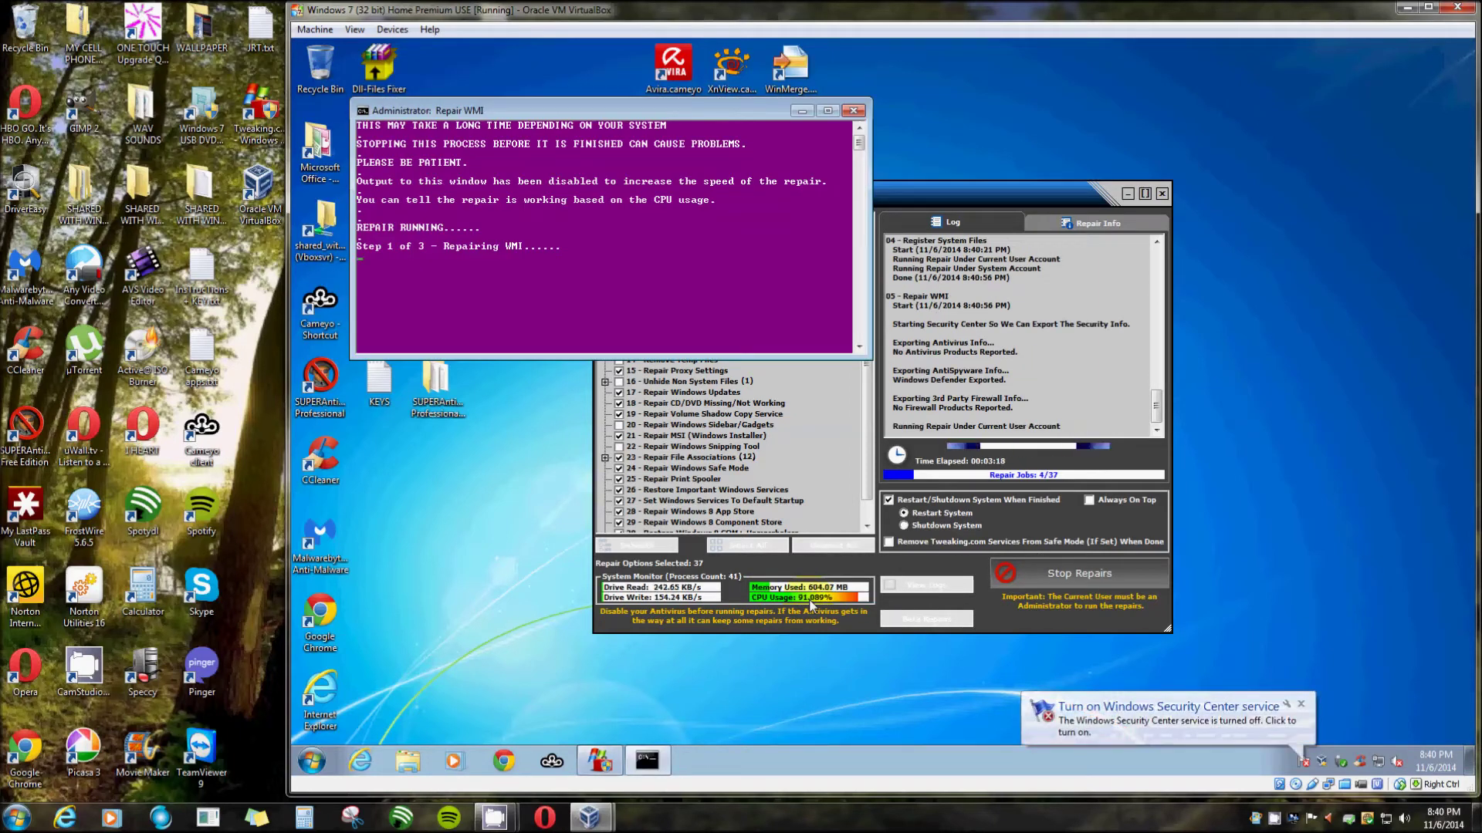
pyautogui.click(758, 633)
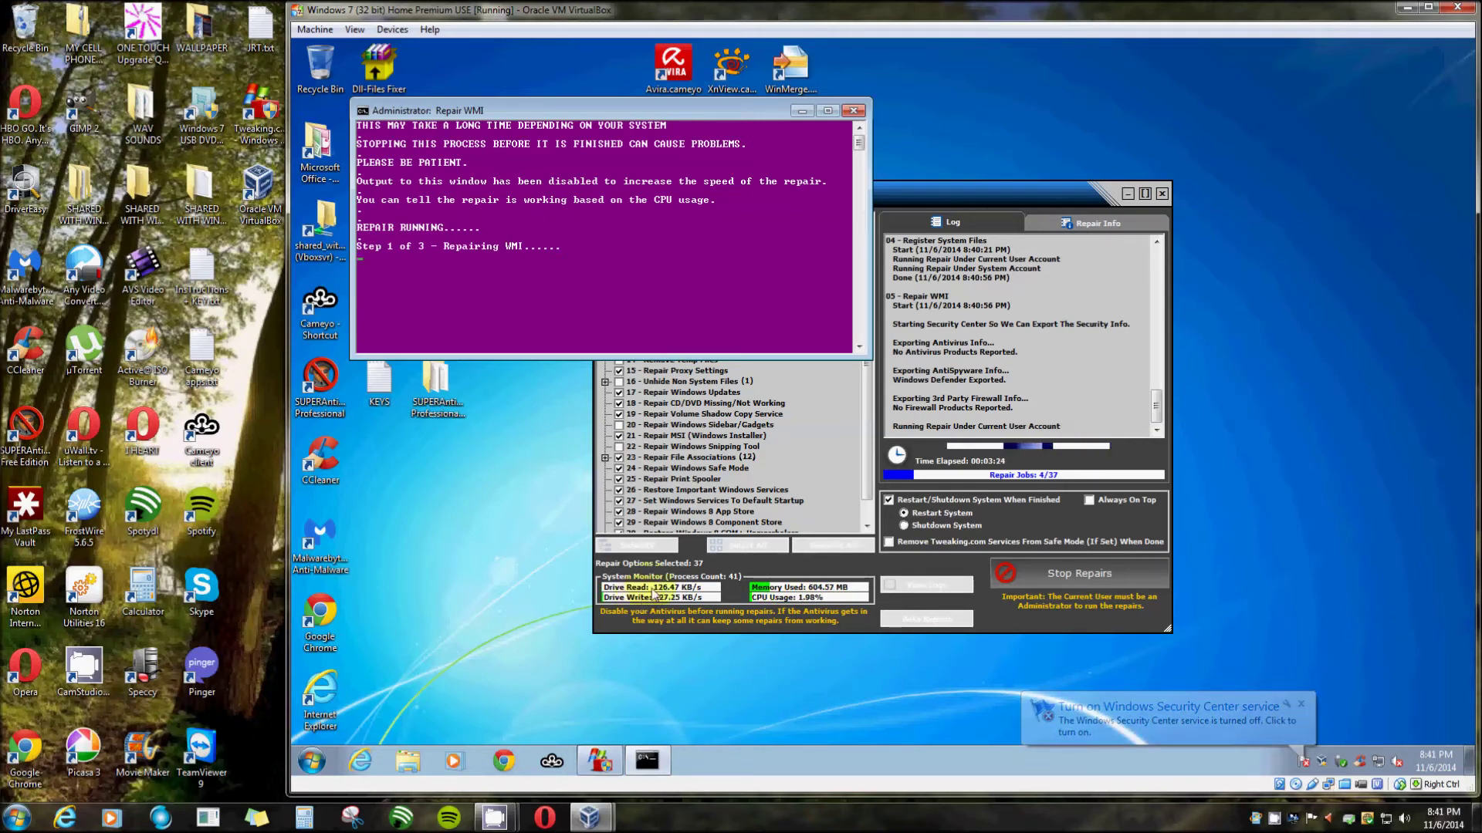
pyautogui.click(649, 626)
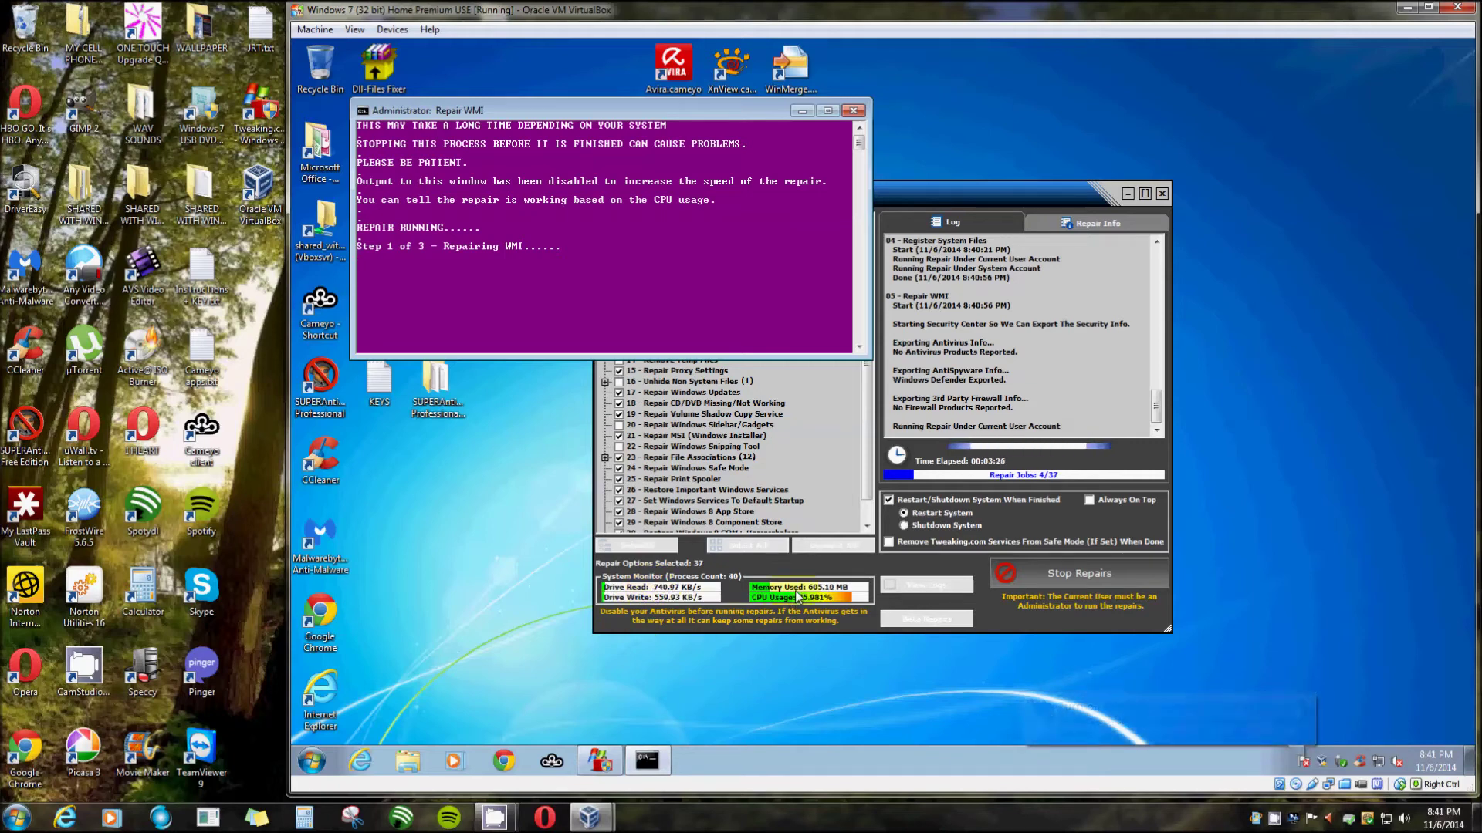
pyautogui.click(775, 649)
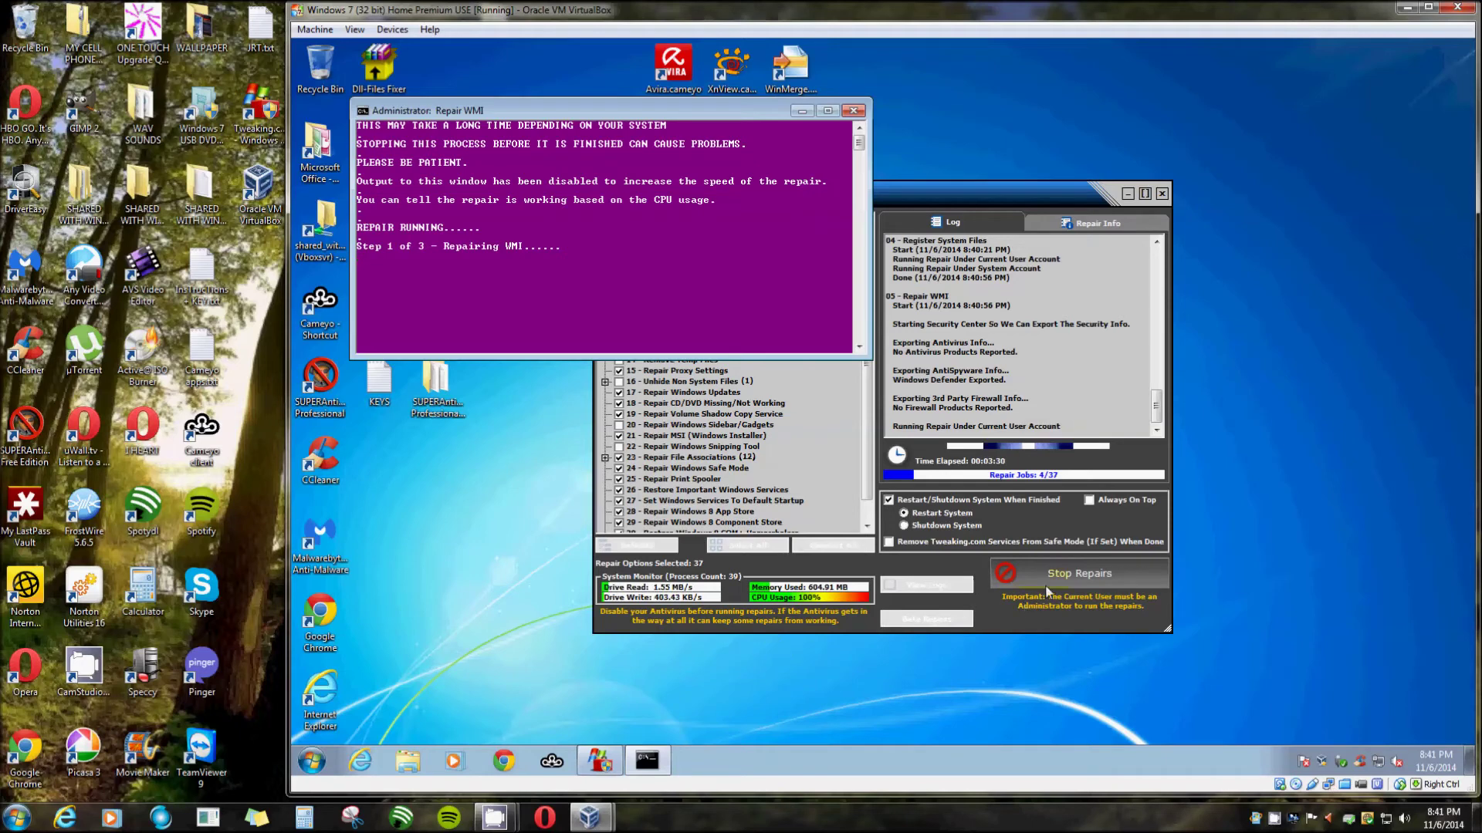
pyautogui.click(943, 689)
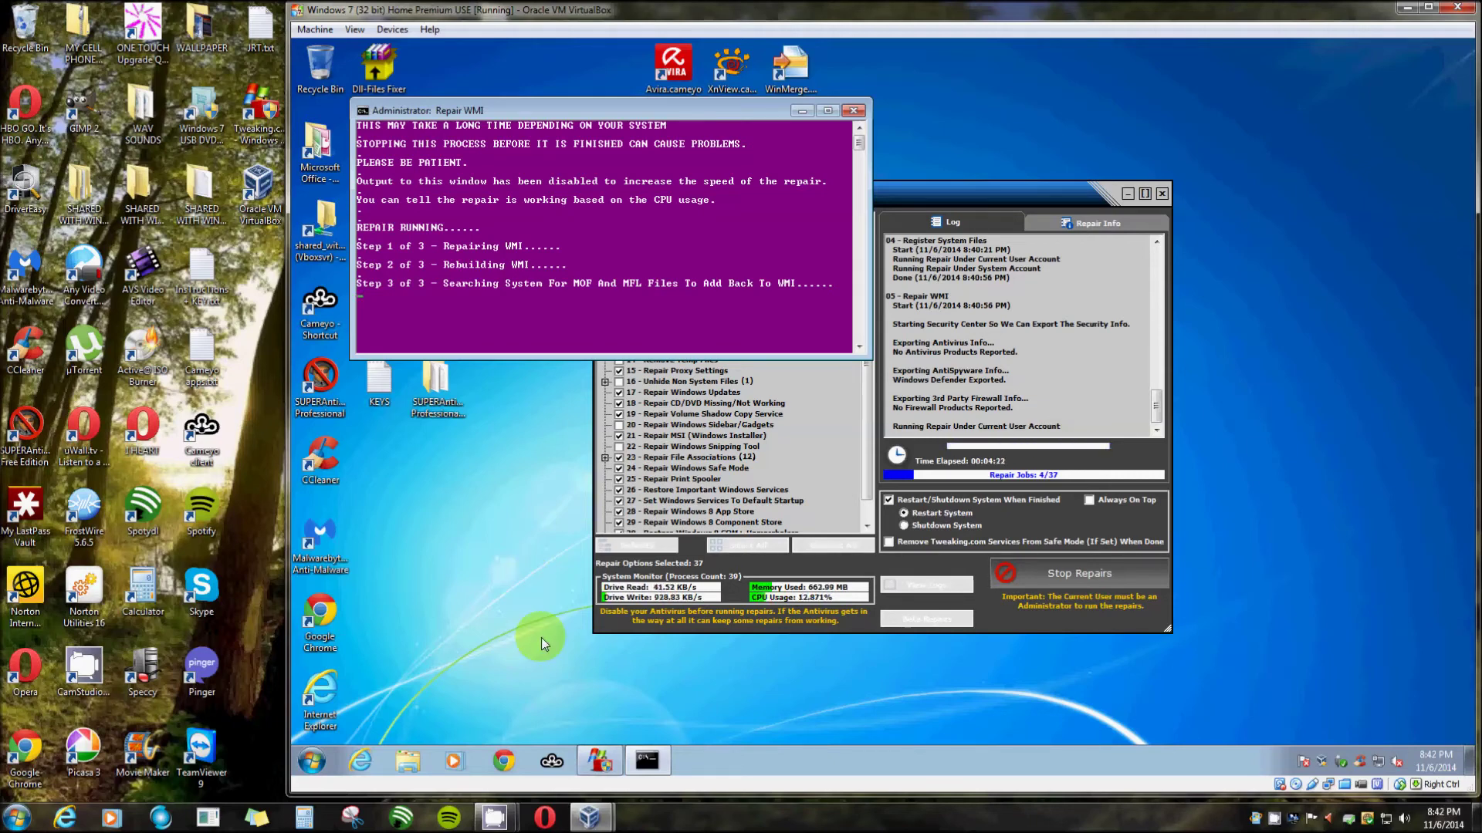
# Keep the repairs running through Icons, Winsock & DNS Cache and Proxy Settings to Repair Windows Updates, job 14 of 37.
pyautogui.moveTo(480, 802)
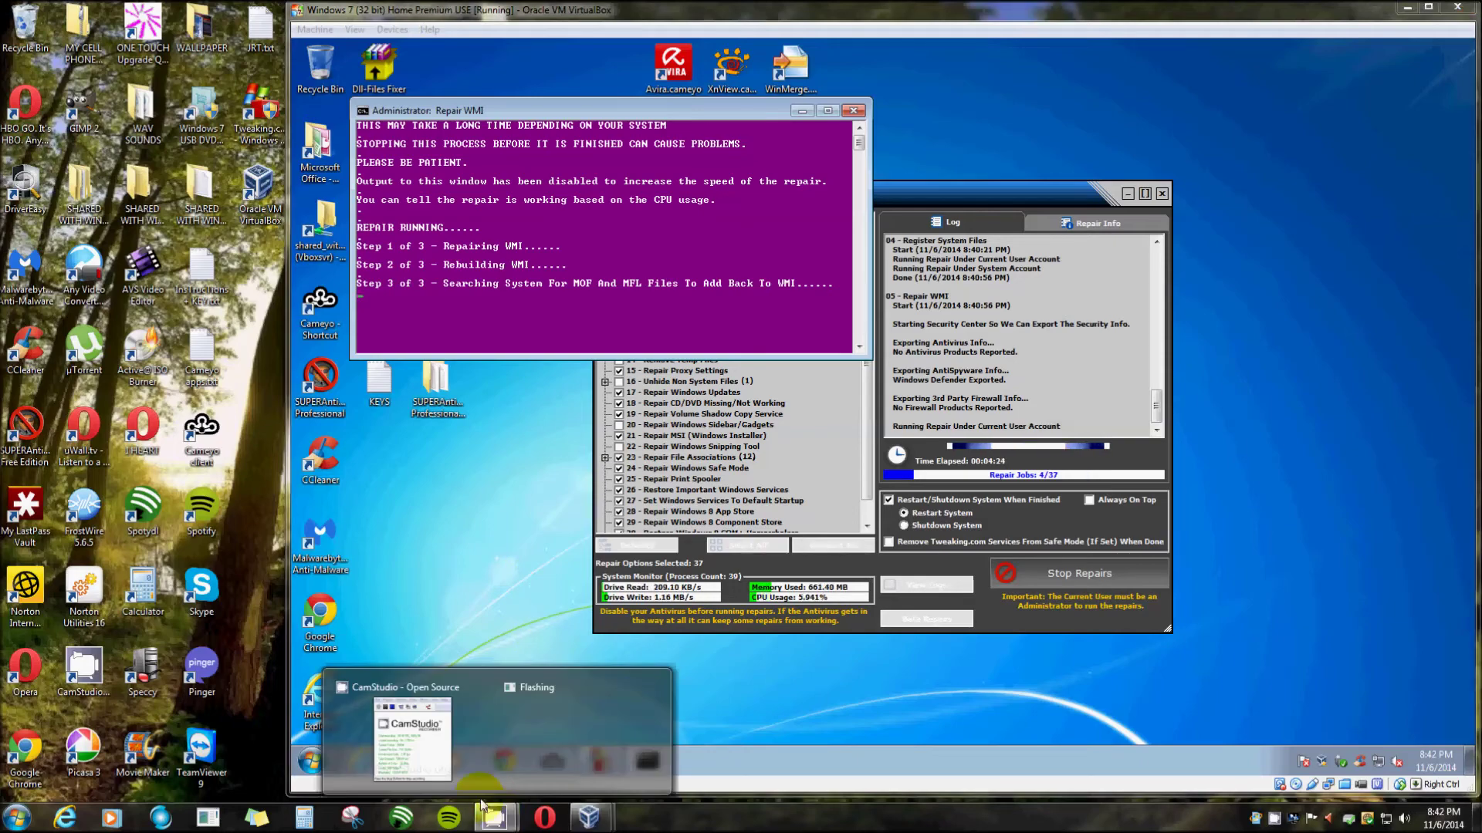
pyautogui.click(432, 761)
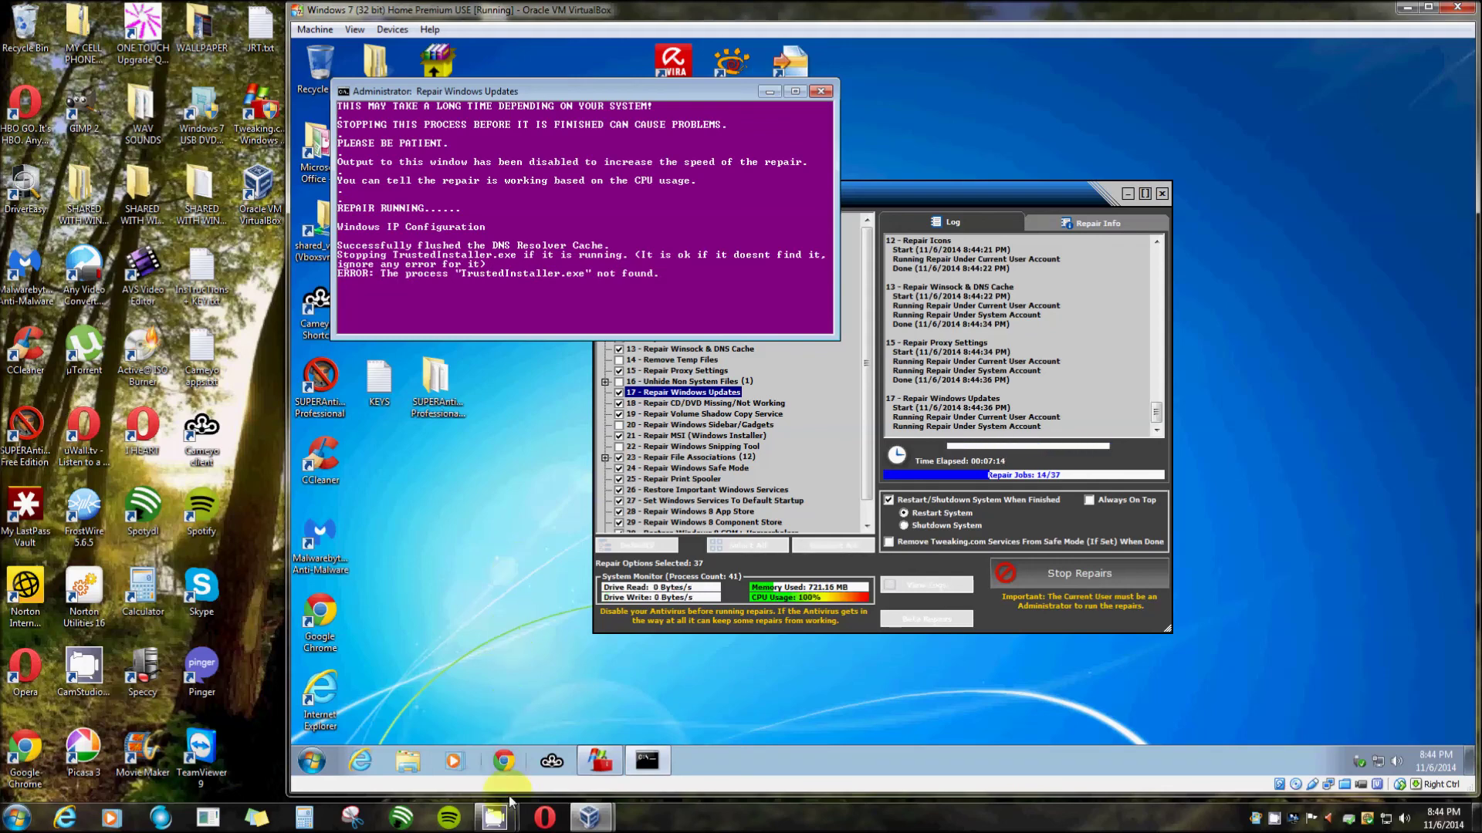
pyautogui.click(486, 816)
pyautogui.click(413, 737)
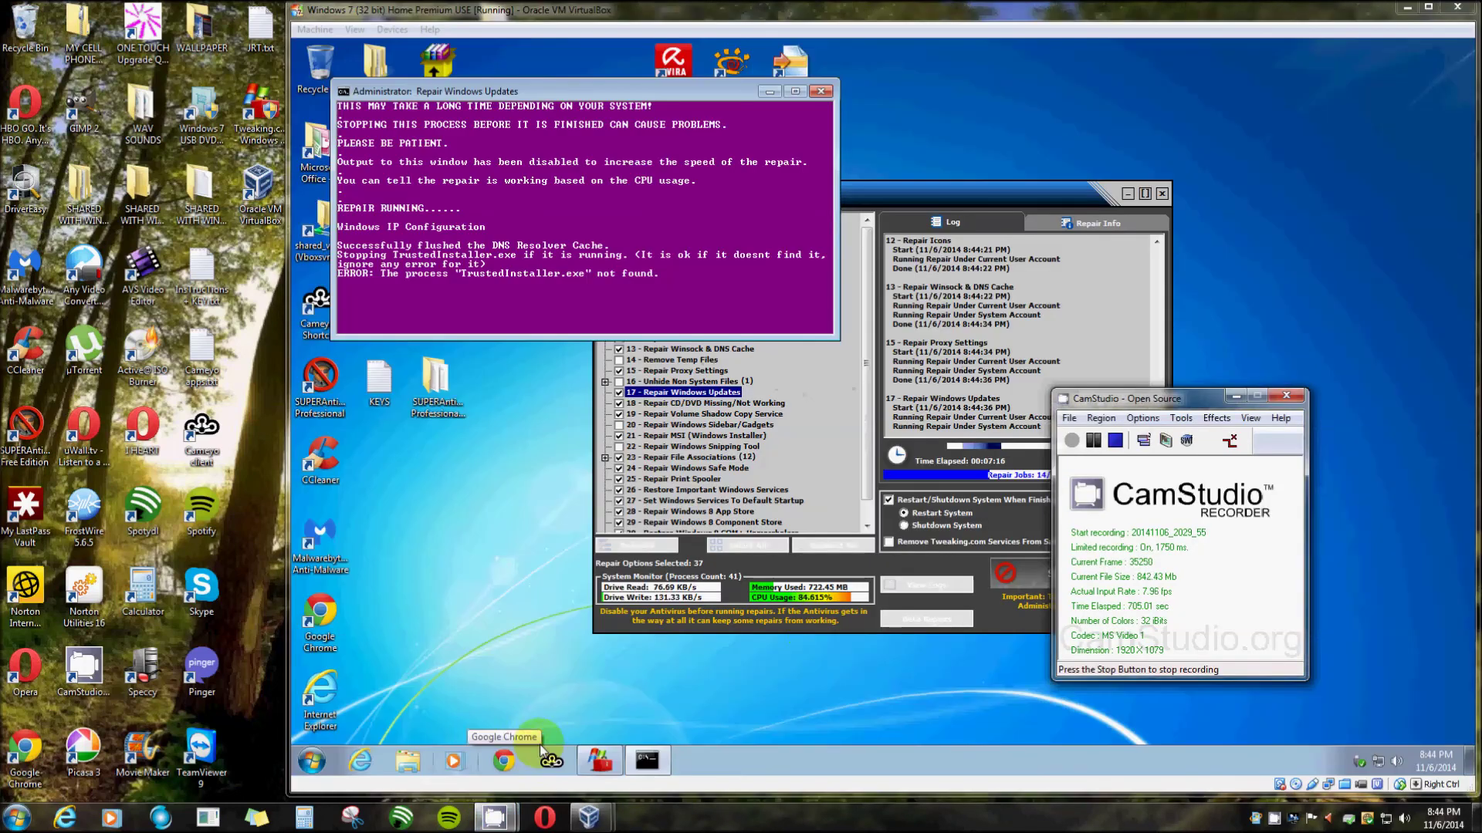